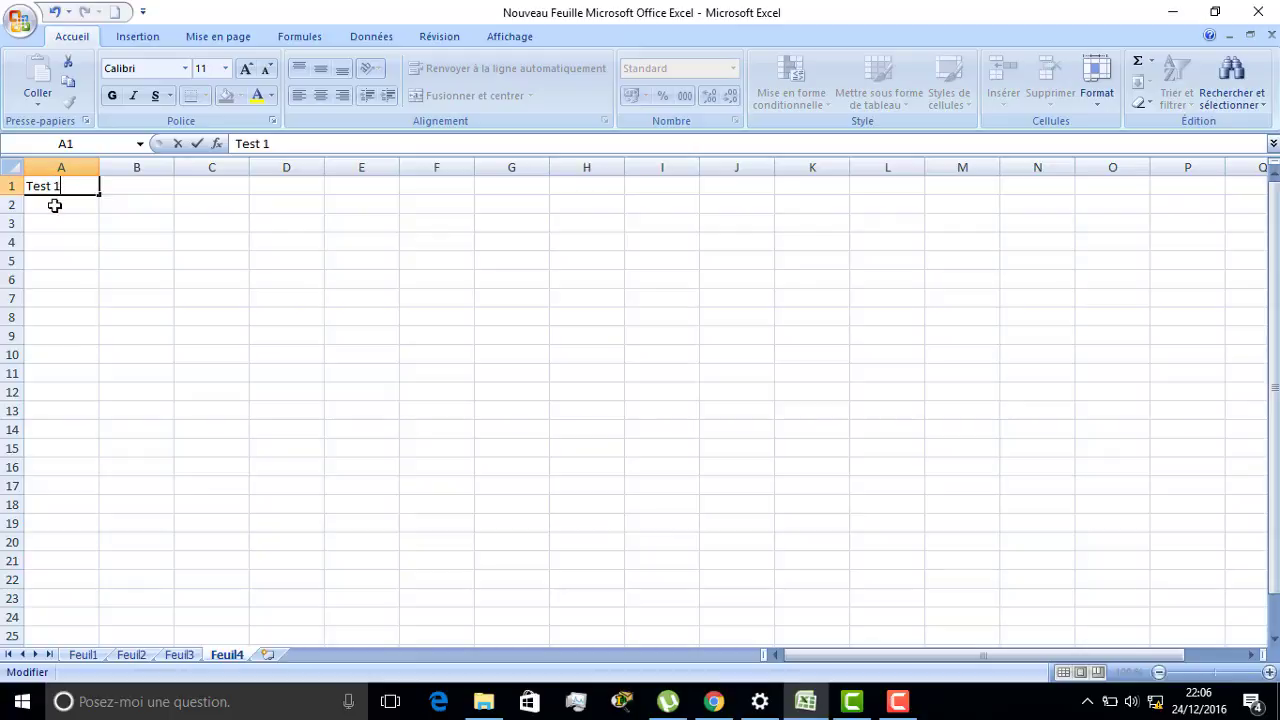
- Enter "Test 2" in cell A2, directly below "Test 1"
{"action": "left_click", "coordinate": [55, 205]}
{"action": "type", "text": "Tes"}
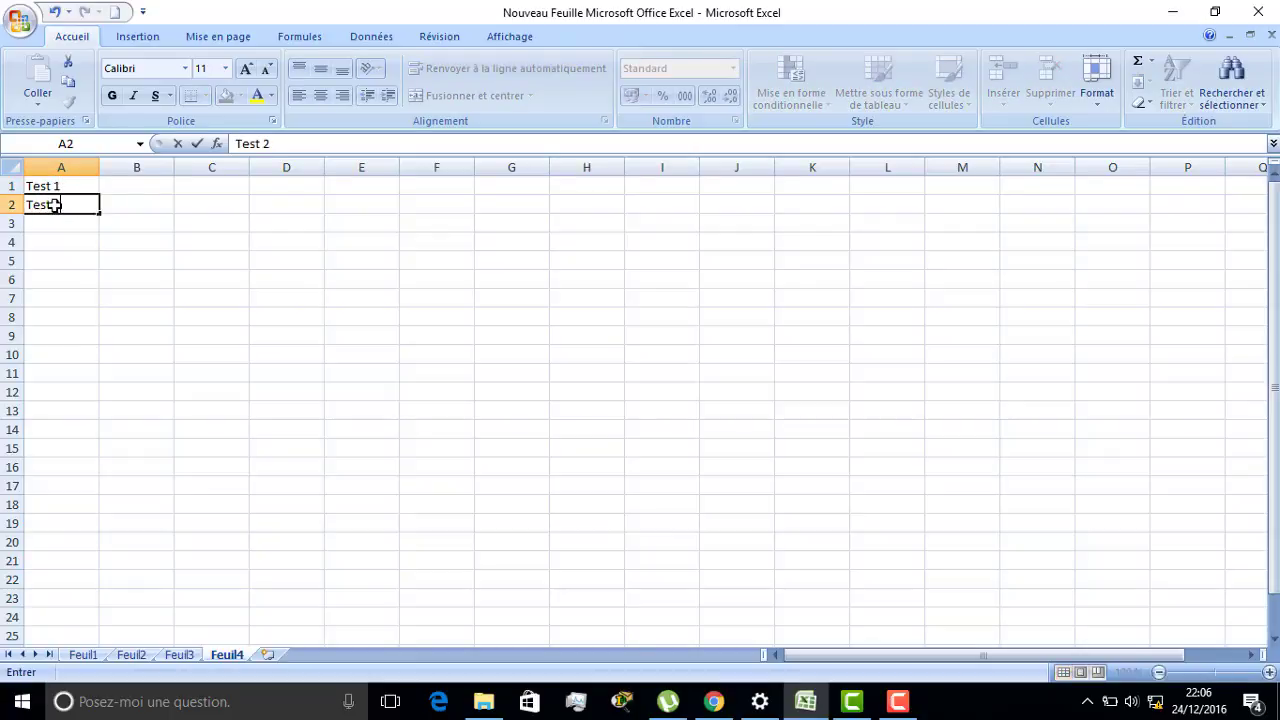
{"action": "type", "text": "t 2"}
{"action": "left_click", "coordinate": [120, 203]}
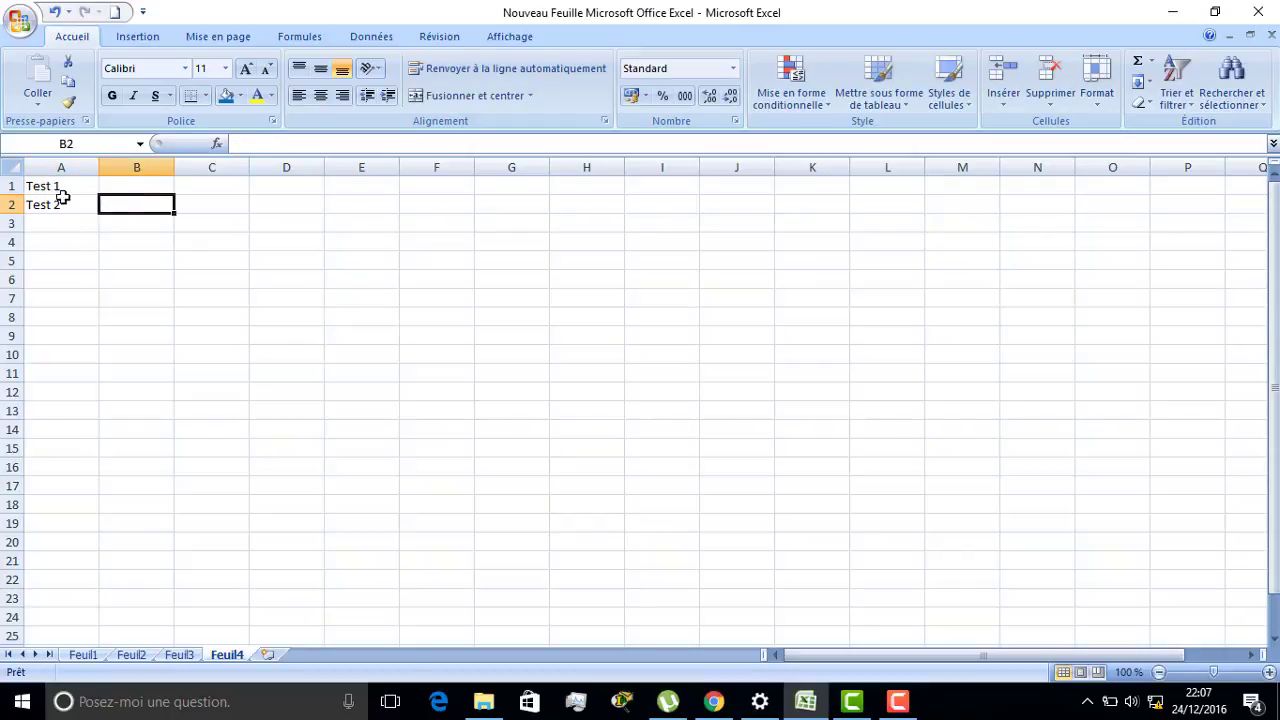
- Extend the Test 1 and Test 2 entries as a series down to row 8 and across to column E
{"action": "left_click", "coordinate": [62, 188]}
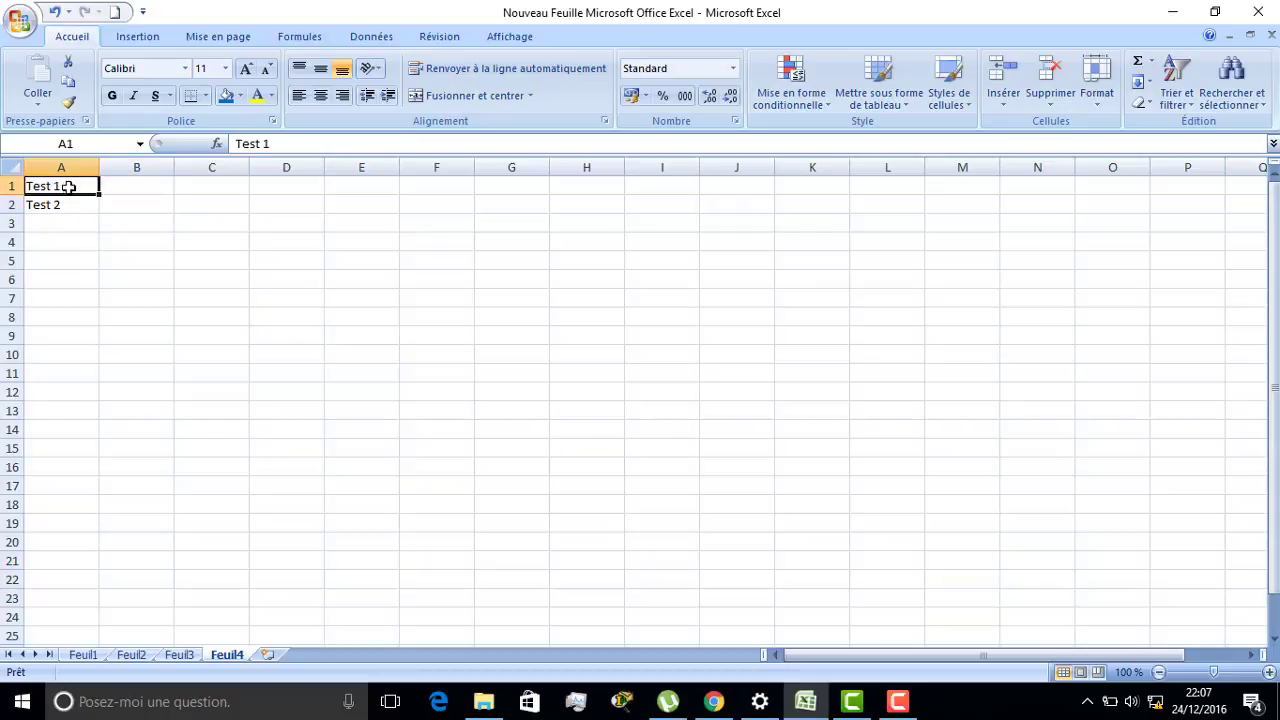
{"action": "left_click_drag", "start_coordinate": [64, 188], "coordinate": [397, 312]}
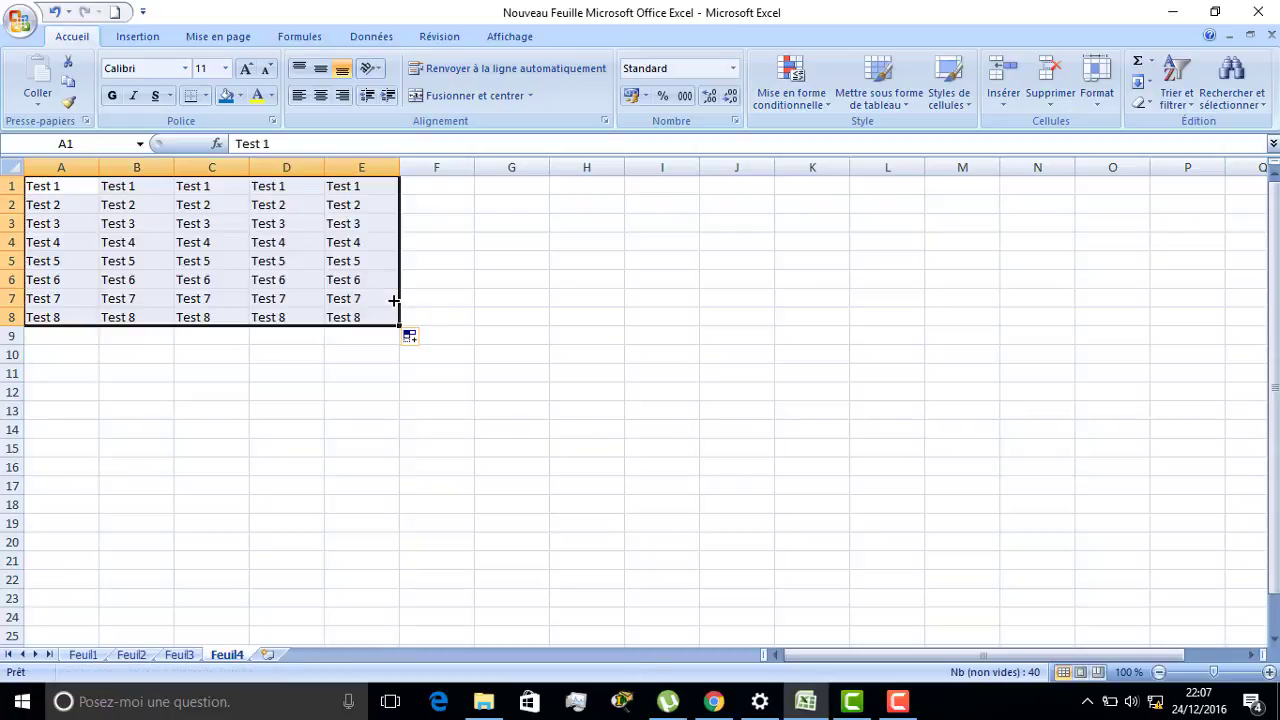
{"action": "left_click", "coordinate": [125, 199]}
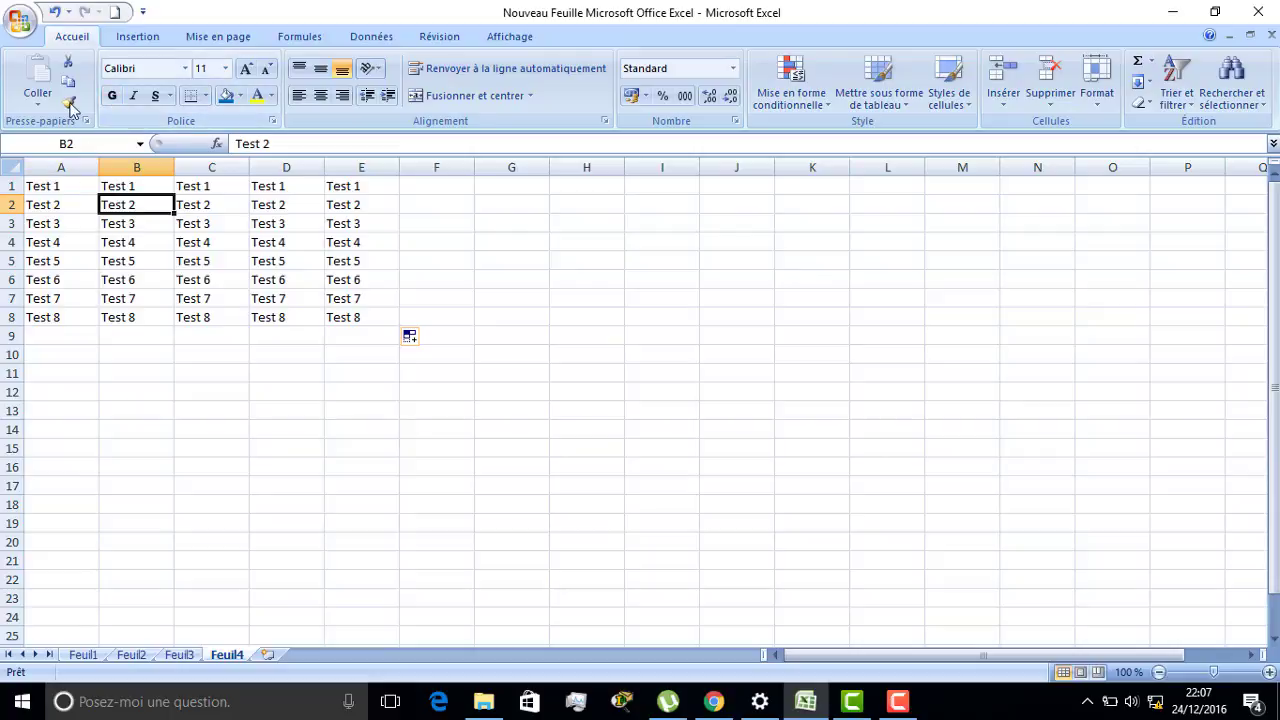
- Make the Test 2 row (A2:E2) bold and the Test 4 row (A4:E4) italic
{"action": "left_click_drag", "start_coordinate": [46, 202], "coordinate": [337, 203]}
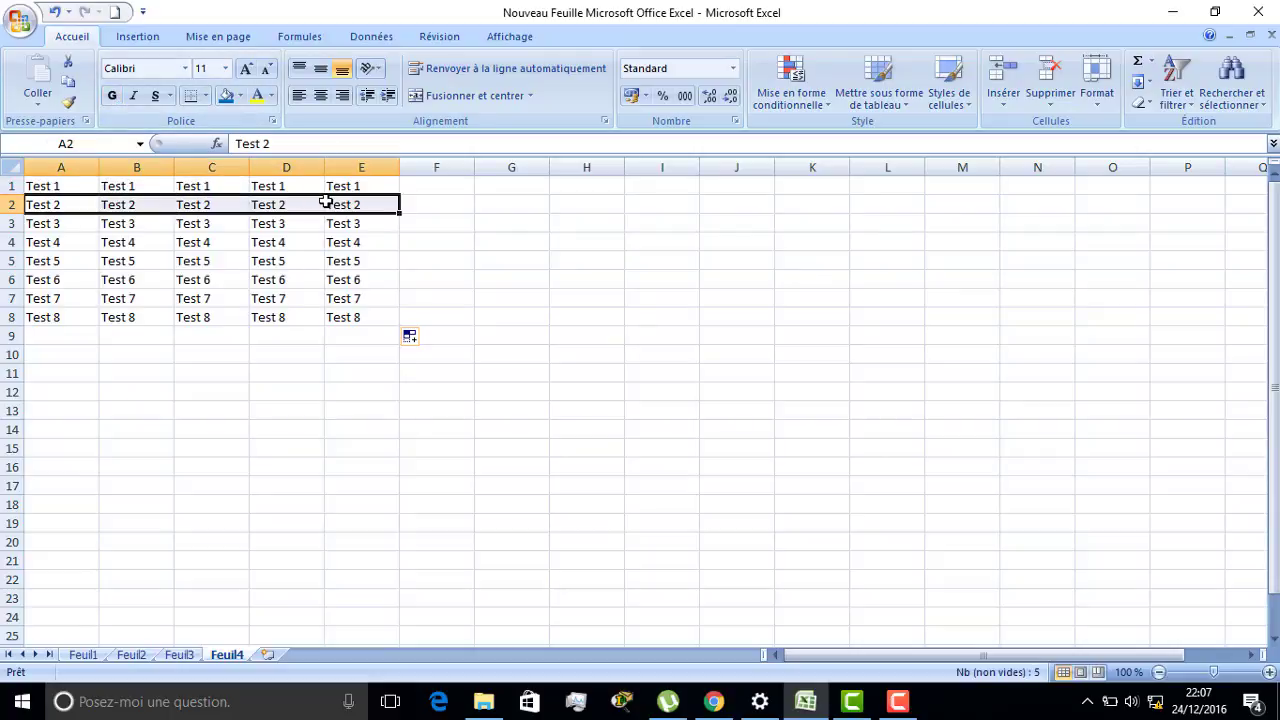
{"action": "left_click", "coordinate": [111, 95]}
{"action": "left_click_drag", "start_coordinate": [44, 247], "coordinate": [337, 246]}
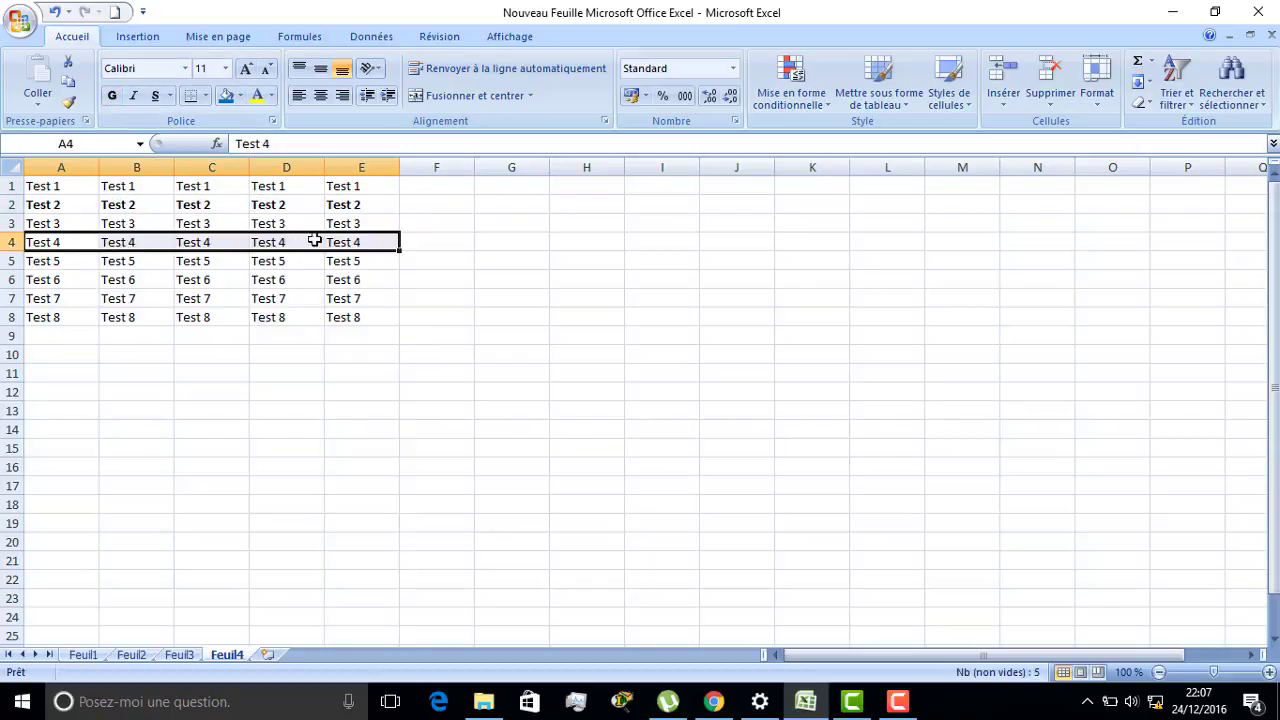
{"action": "left_click", "coordinate": [133, 95]}
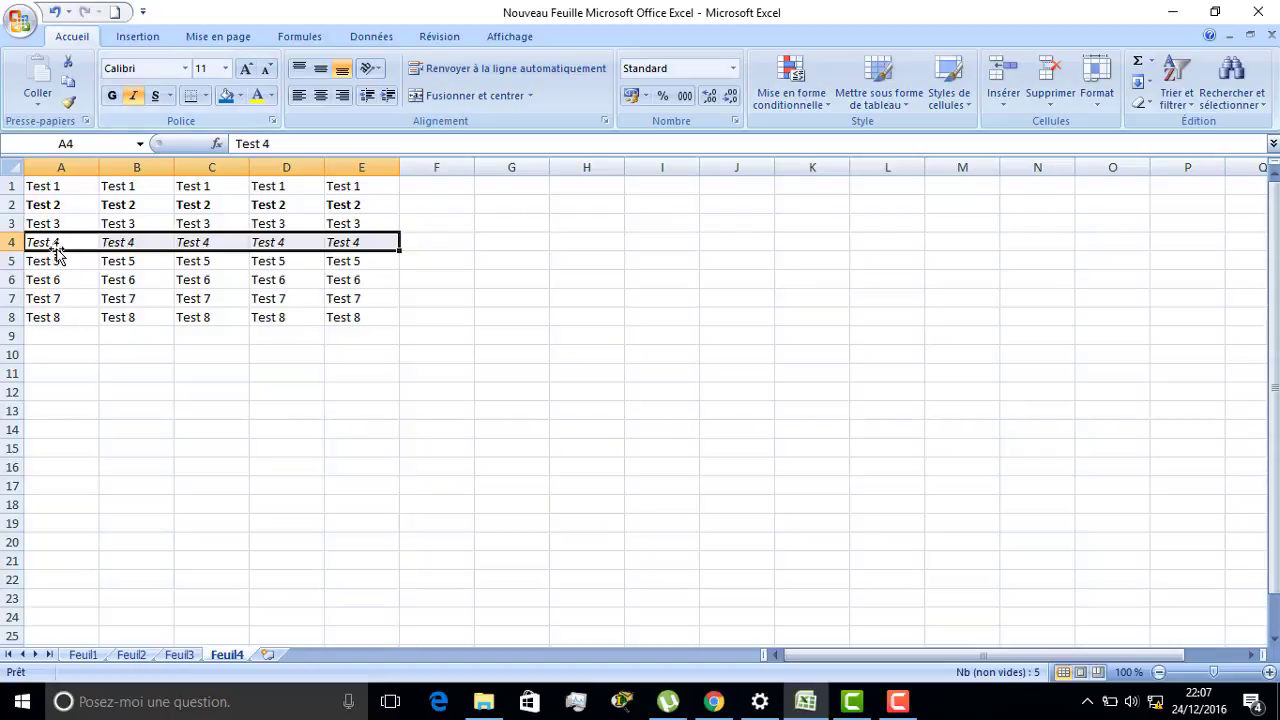
- Underline the text of the Test 6 row in cells A6:E6
{"action": "left_click_drag", "start_coordinate": [53, 284], "coordinate": [343, 277]}
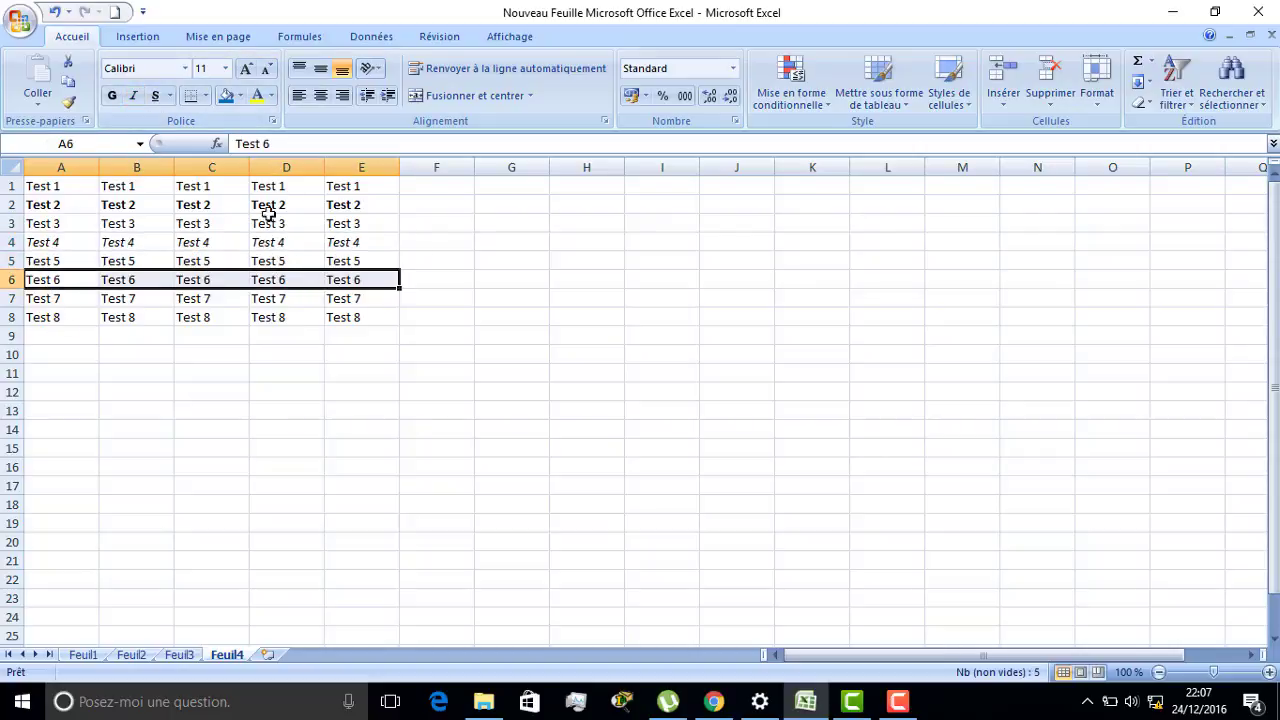
{"action": "left_click", "coordinate": [155, 95]}
- Try the Cambria font on the Test 6 row, and set it back to Calibri
{"action": "left_click", "coordinate": [186, 70]}
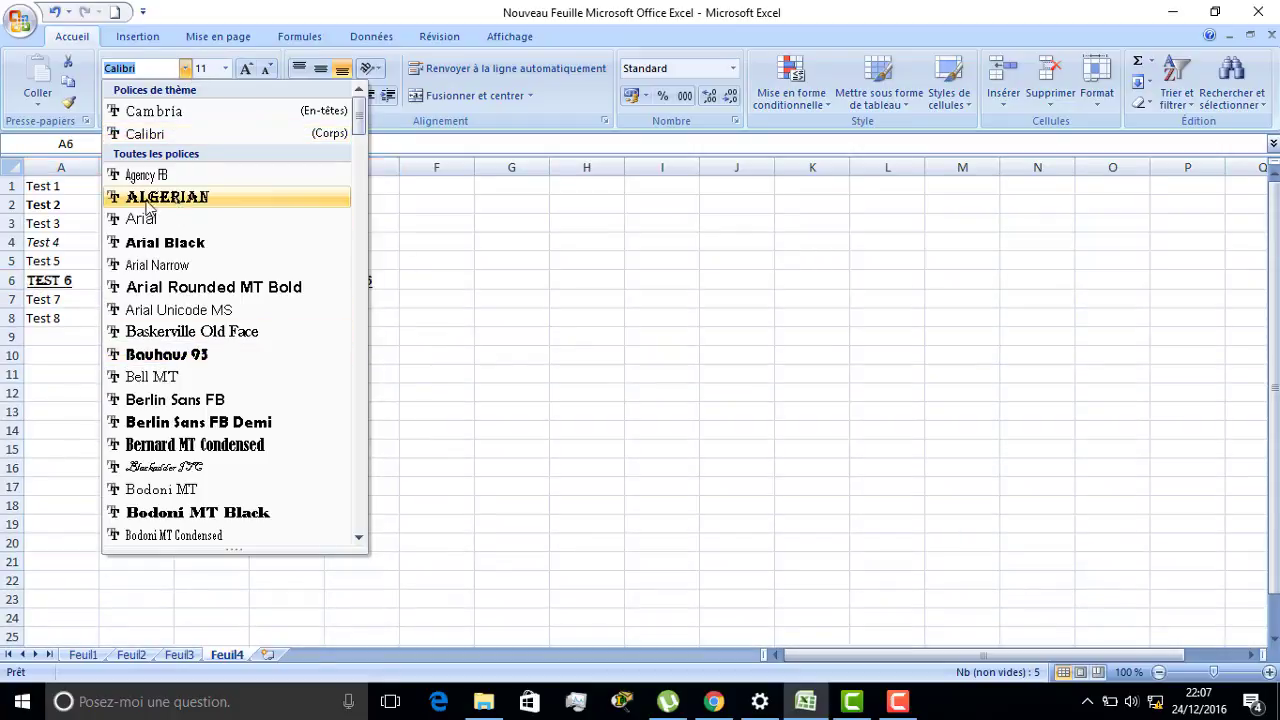
{"action": "left_click", "coordinate": [160, 112]}
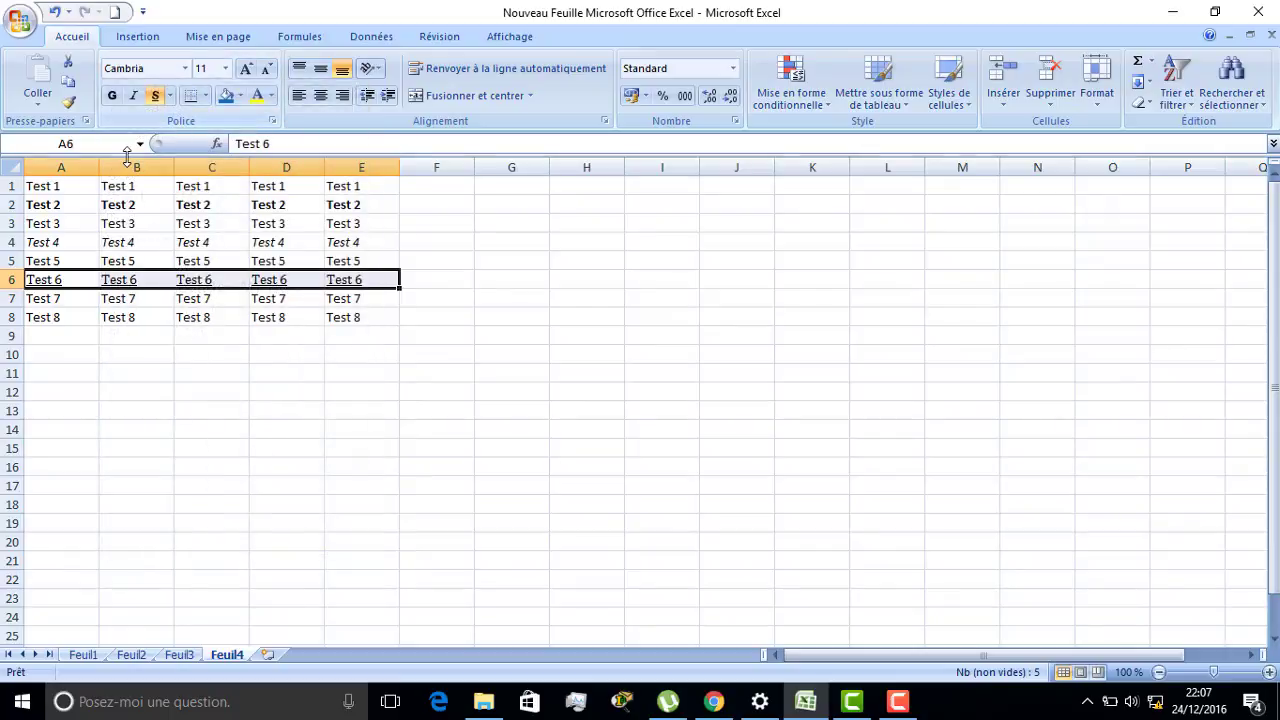
{"action": "left_click", "coordinate": [185, 68]}
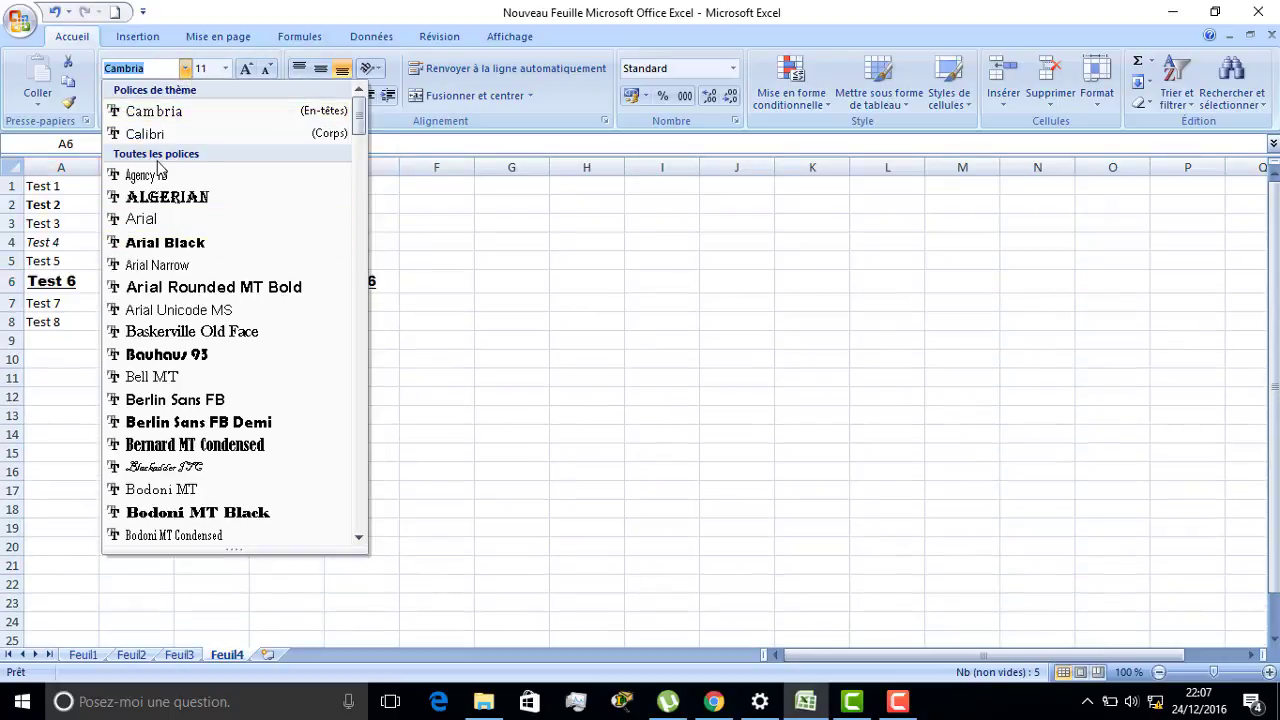
{"action": "left_click", "coordinate": [150, 134]}
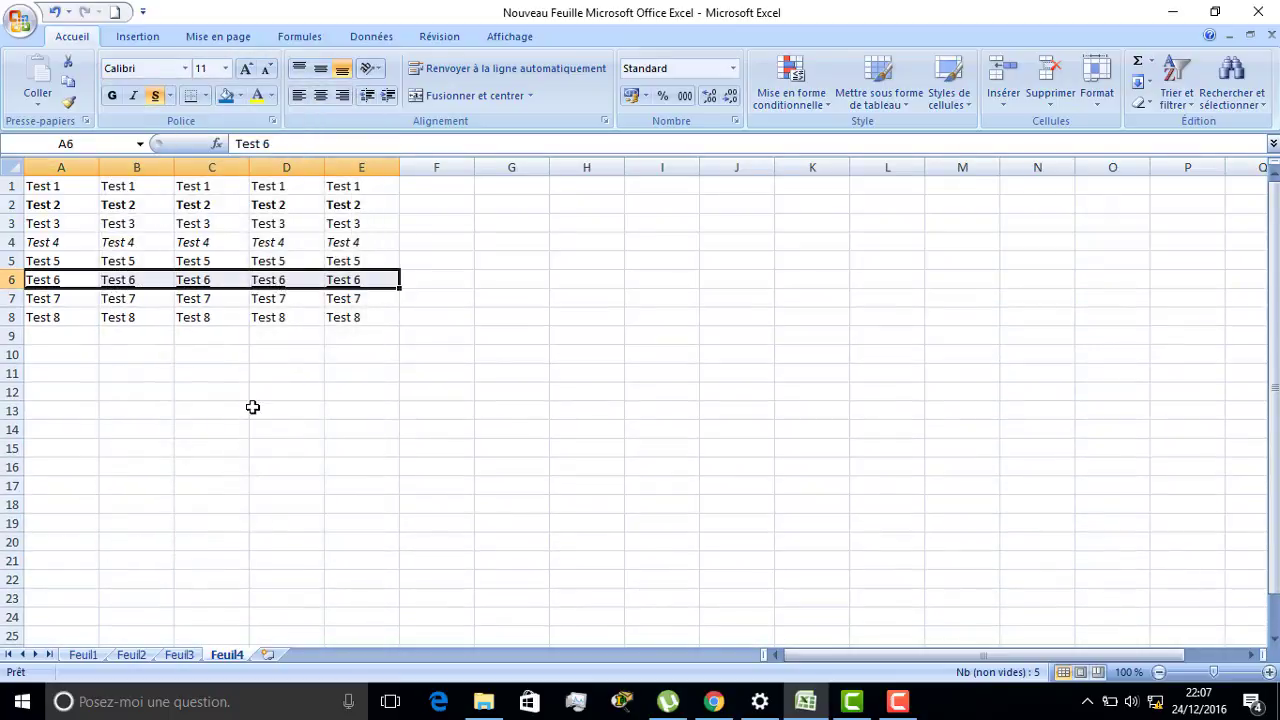
- Set the font size of the Test 6 row to 16
{"action": "left_click", "coordinate": [226, 68]}
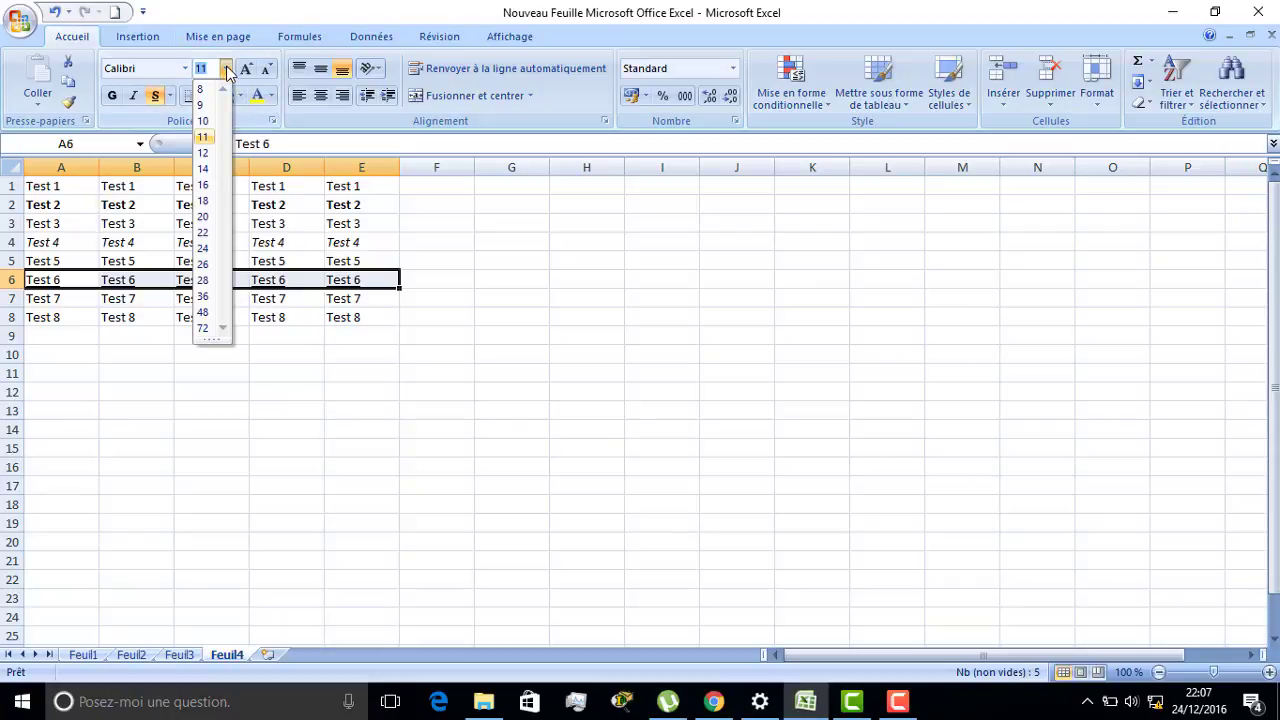
{"action": "left_click", "coordinate": [204, 186]}
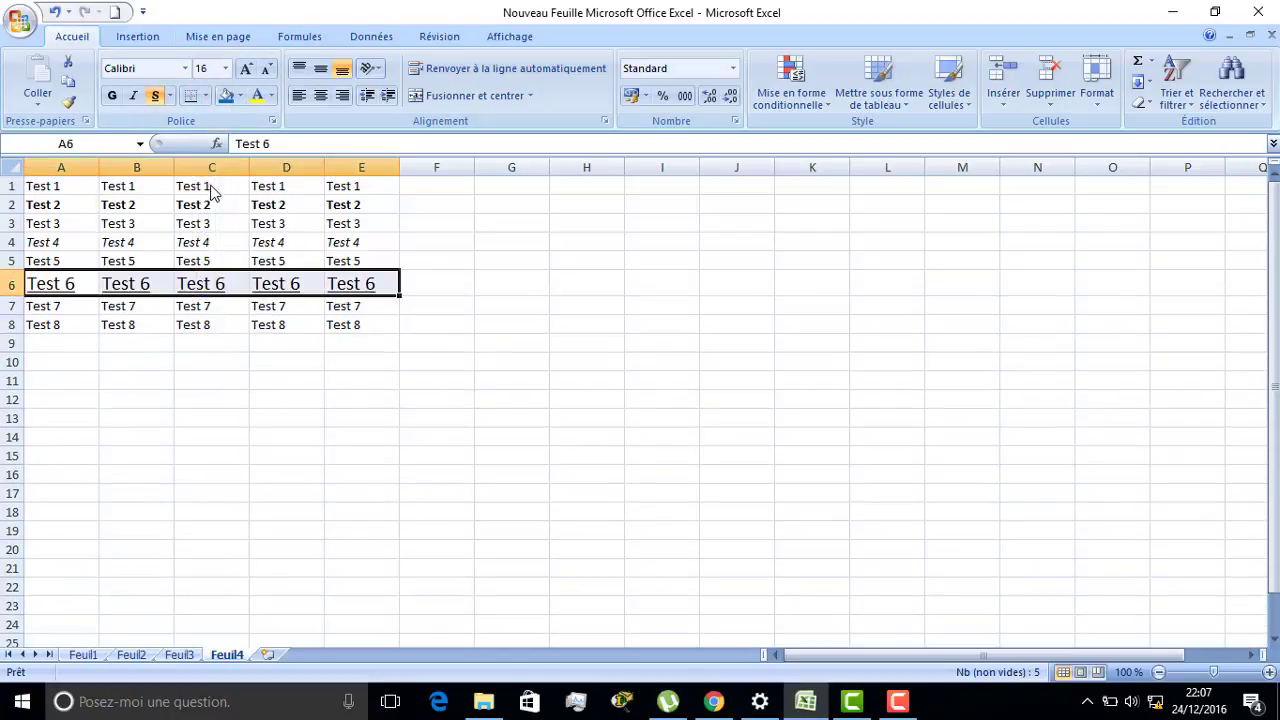
- Enlarge the Test 6 row's font by two increments to 20, and shrink it back to 16
{"action": "left_click", "coordinate": [246, 70]}
{"action": "left_click", "coordinate": [246, 70]}
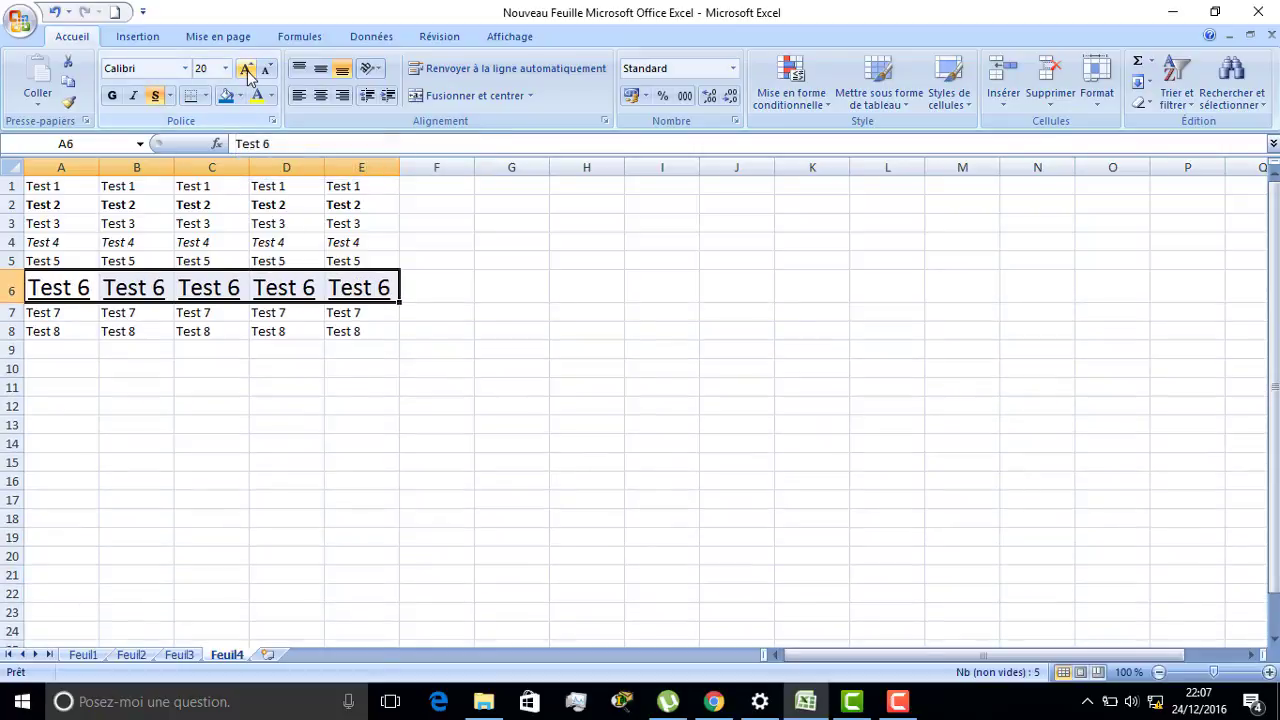
{"action": "left_click", "coordinate": [268, 72]}
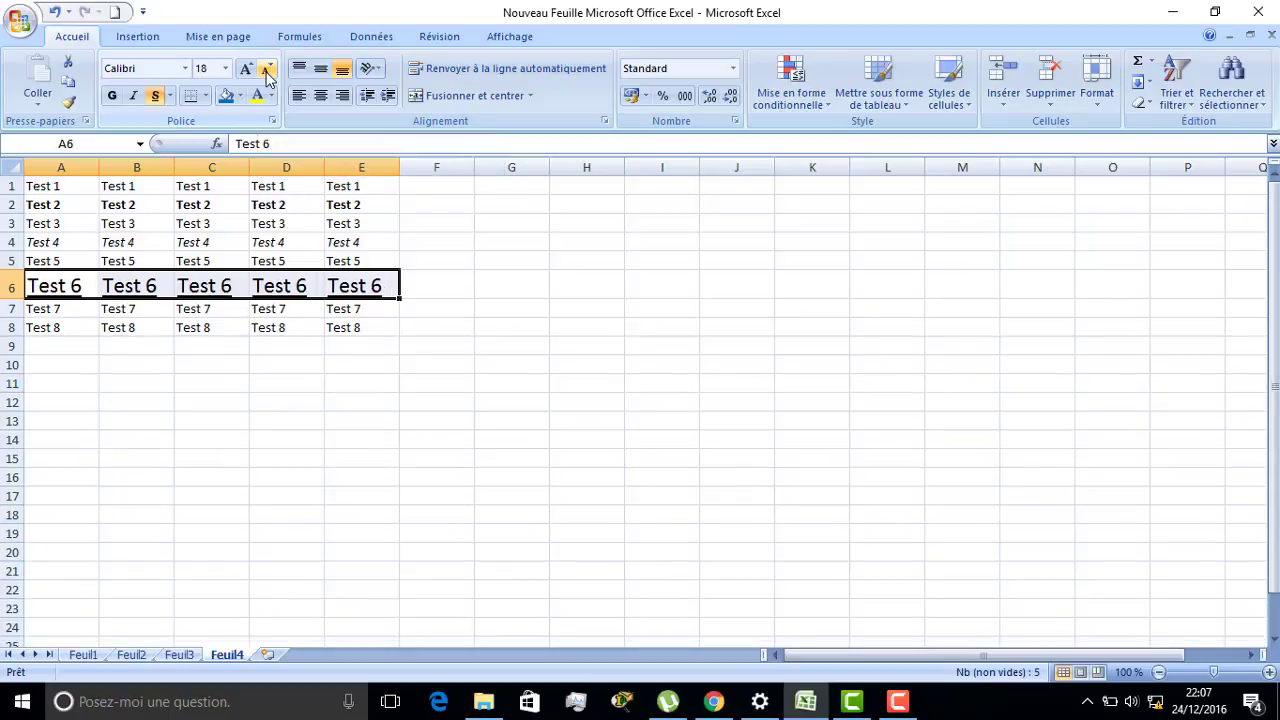
{"action": "left_click", "coordinate": [268, 74]}
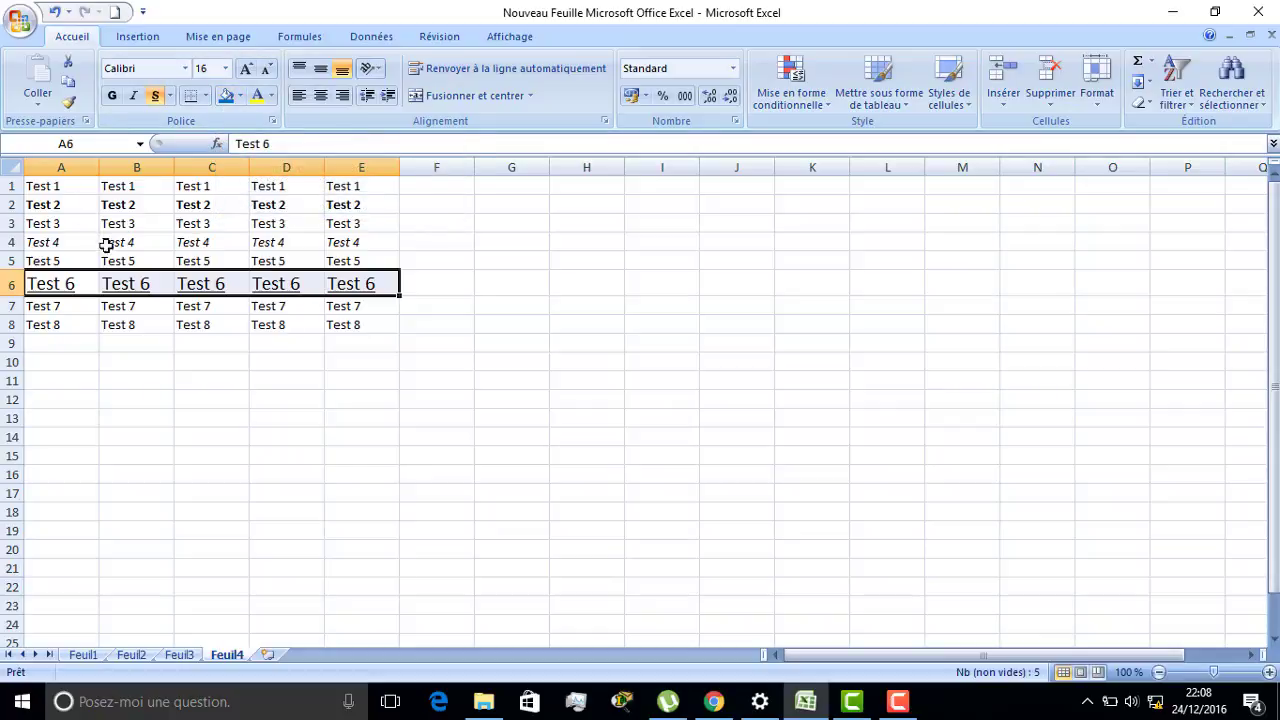
- Fill cell C6 with a light red theme colour, replacing a first try in blue
{"action": "left_click", "coordinate": [201, 246]}
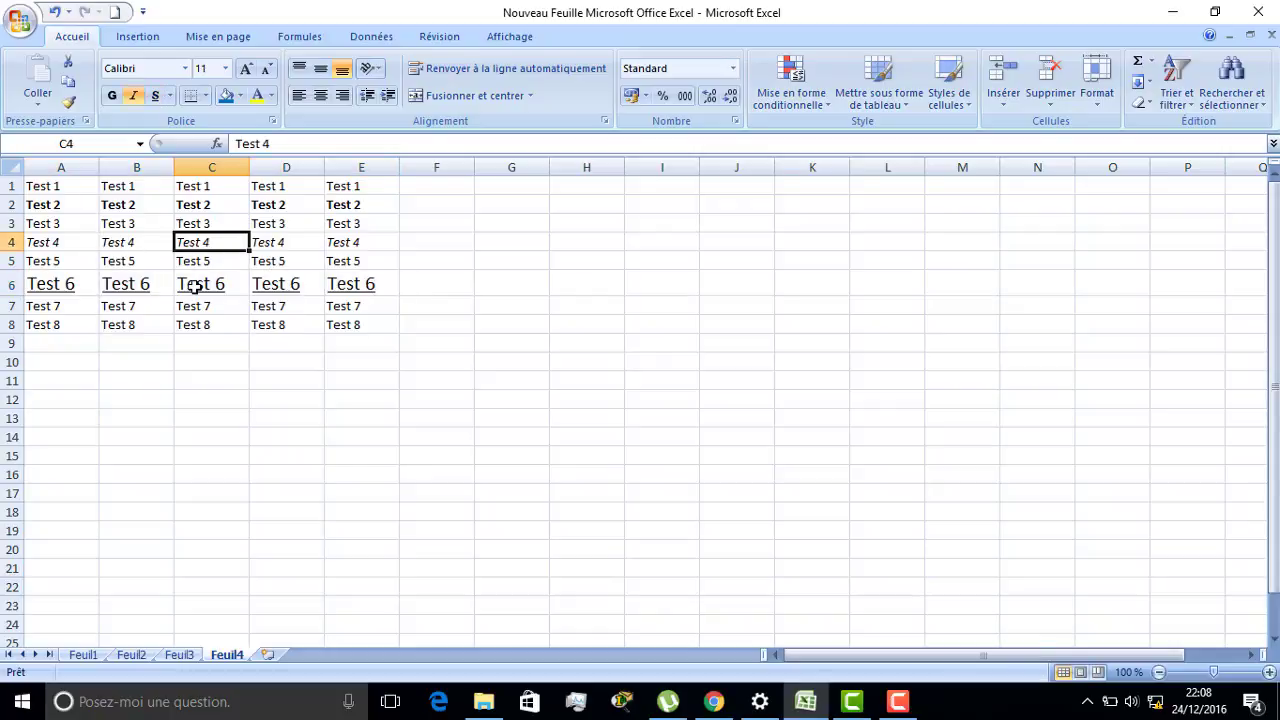
{"action": "left_click", "coordinate": [196, 289]}
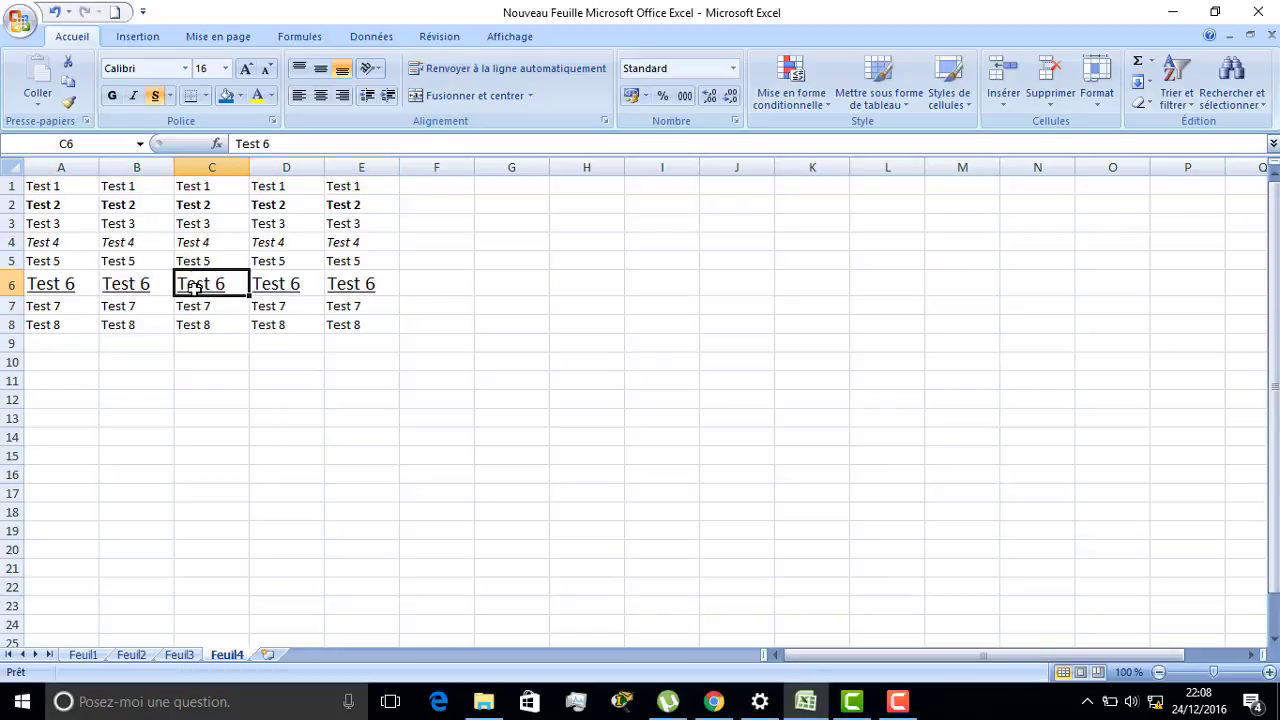
{"action": "left_click", "coordinate": [225, 97]}
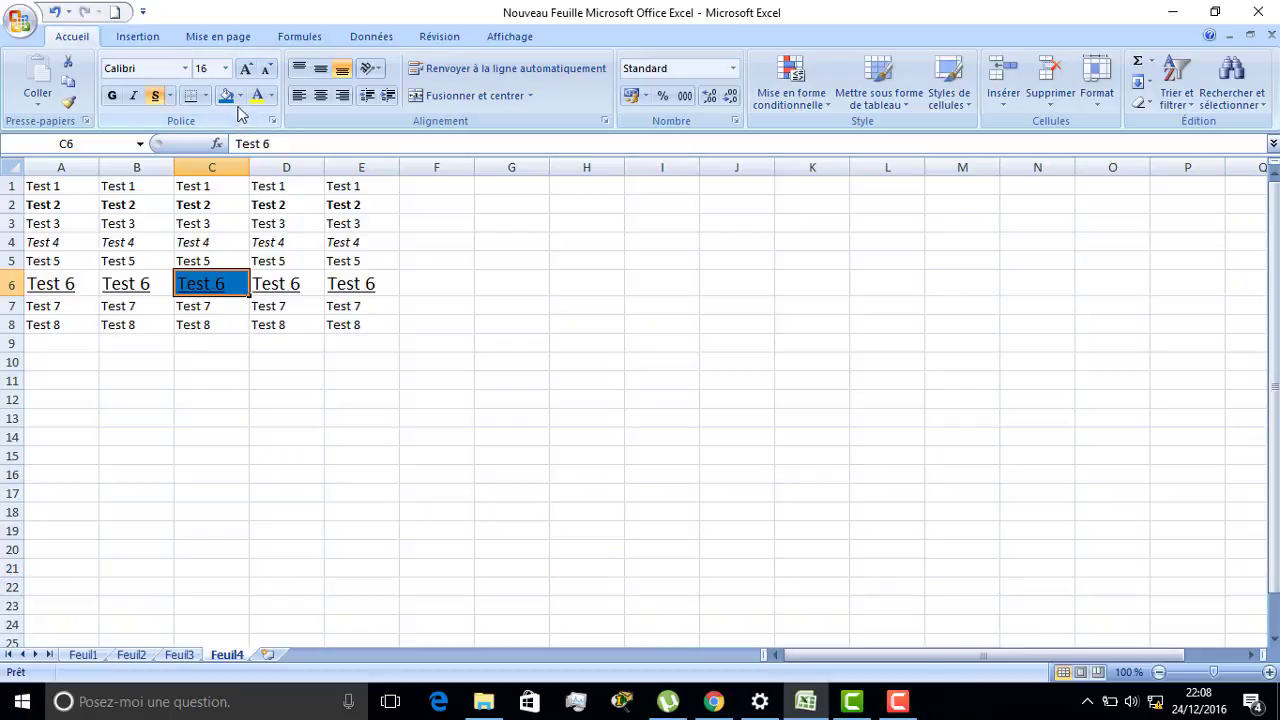
{"action": "left_click", "coordinate": [240, 97]}
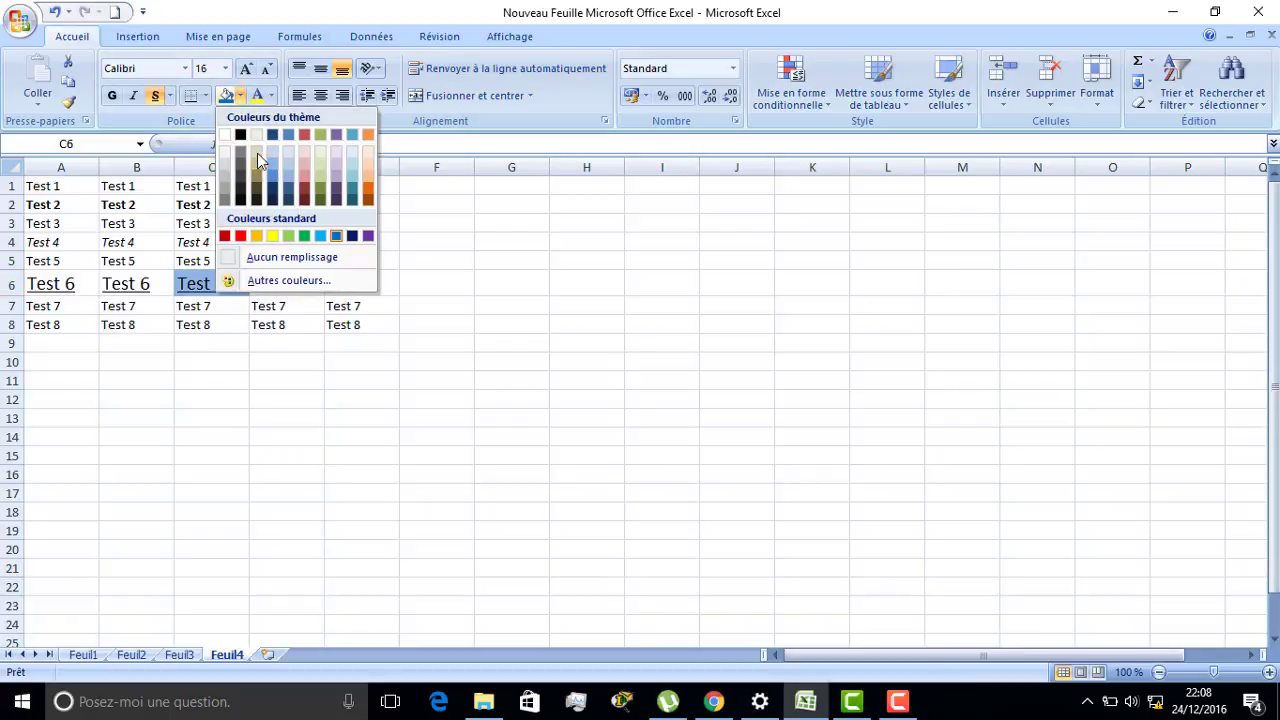
{"action": "left_click", "coordinate": [305, 180]}
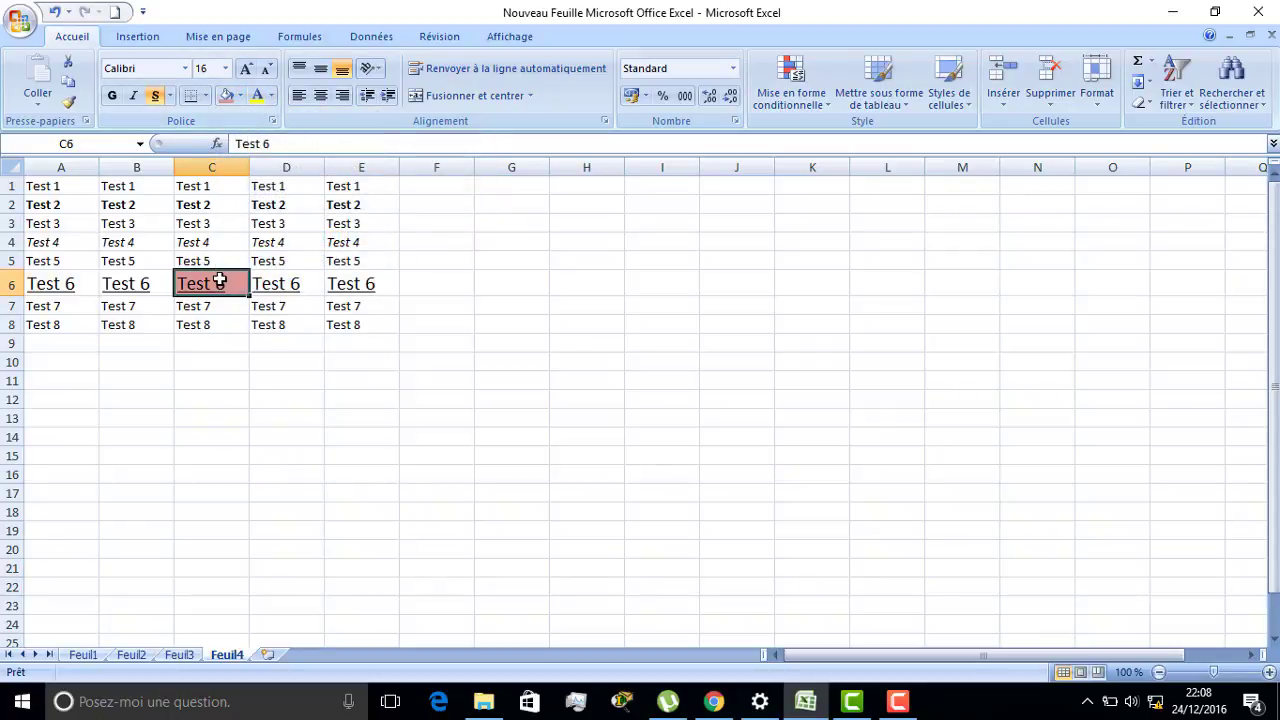
- Recolour the text in cell C6, trying yellow first and settling on white
{"action": "left_click", "coordinate": [271, 95]}
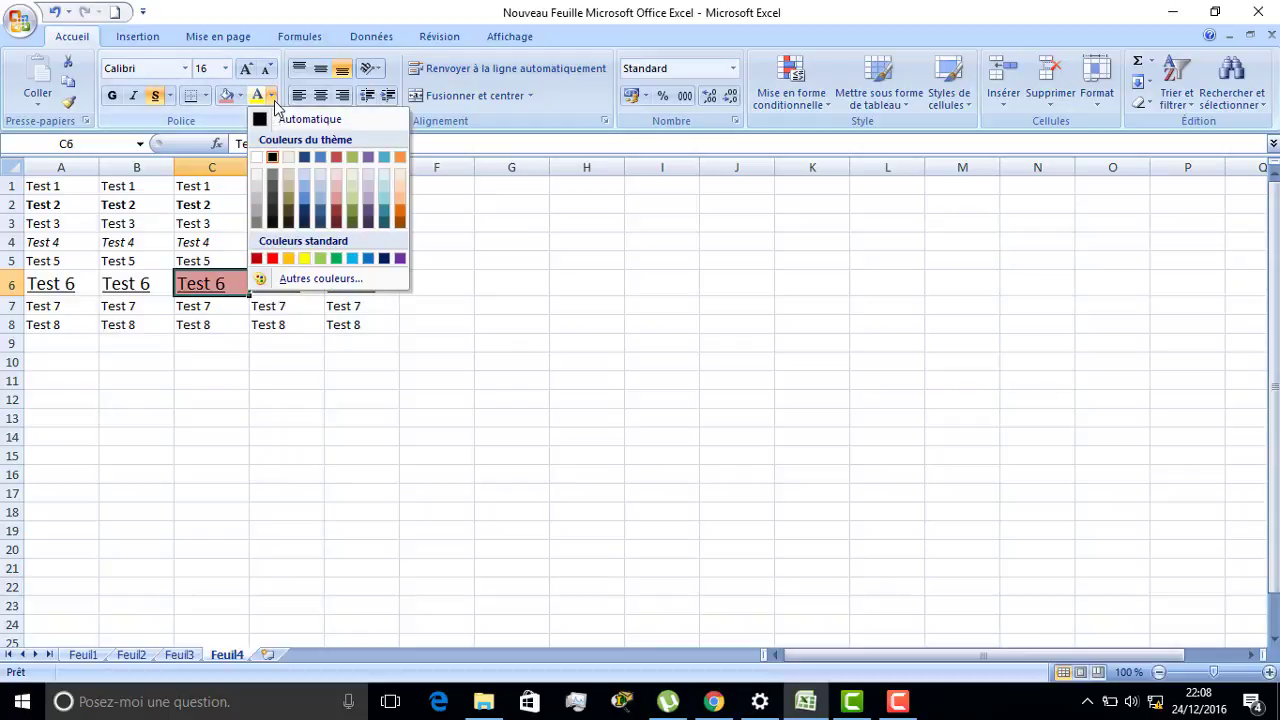
{"action": "left_click", "coordinate": [291, 259]}
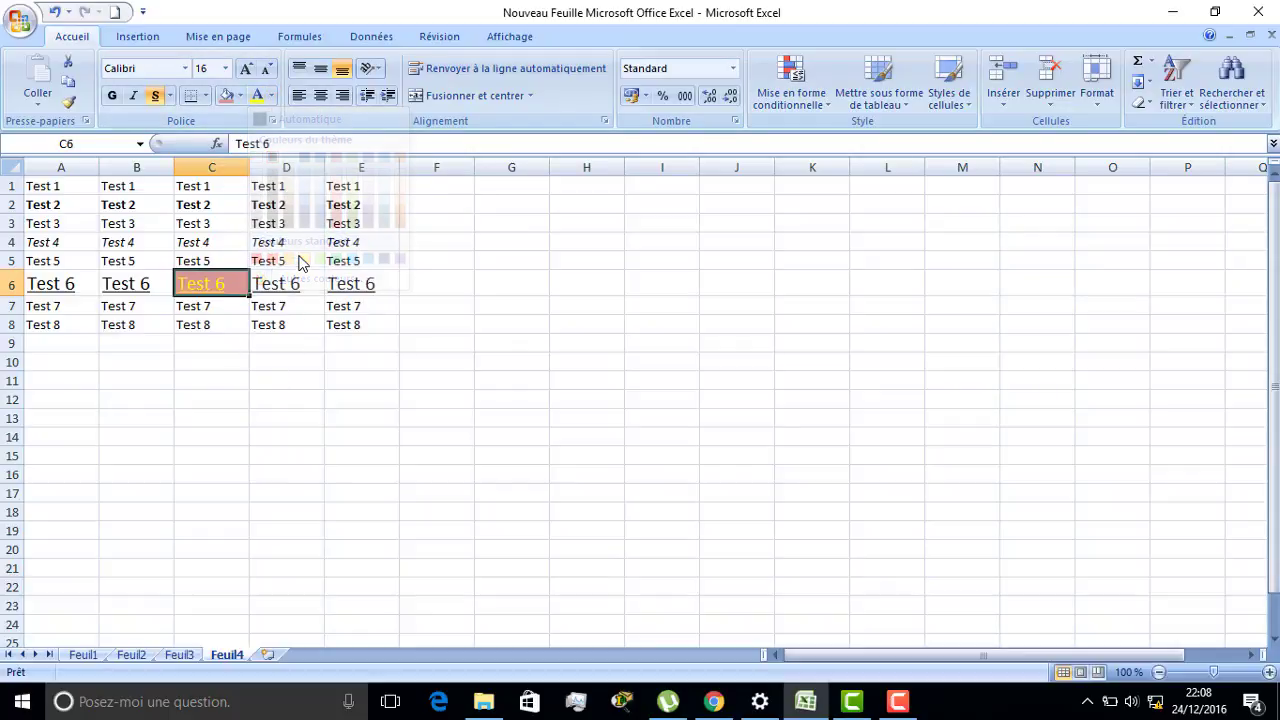
{"action": "left_click", "coordinate": [273, 95]}
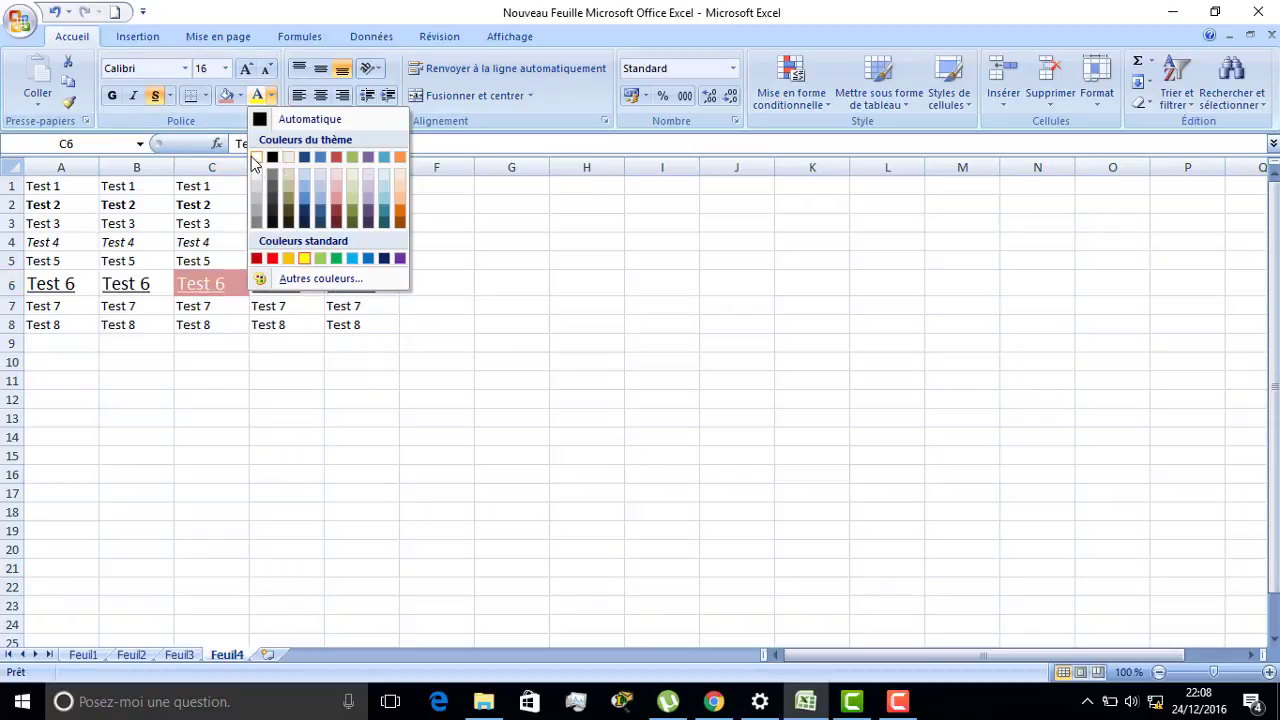
{"action": "left_click", "coordinate": [256, 158]}
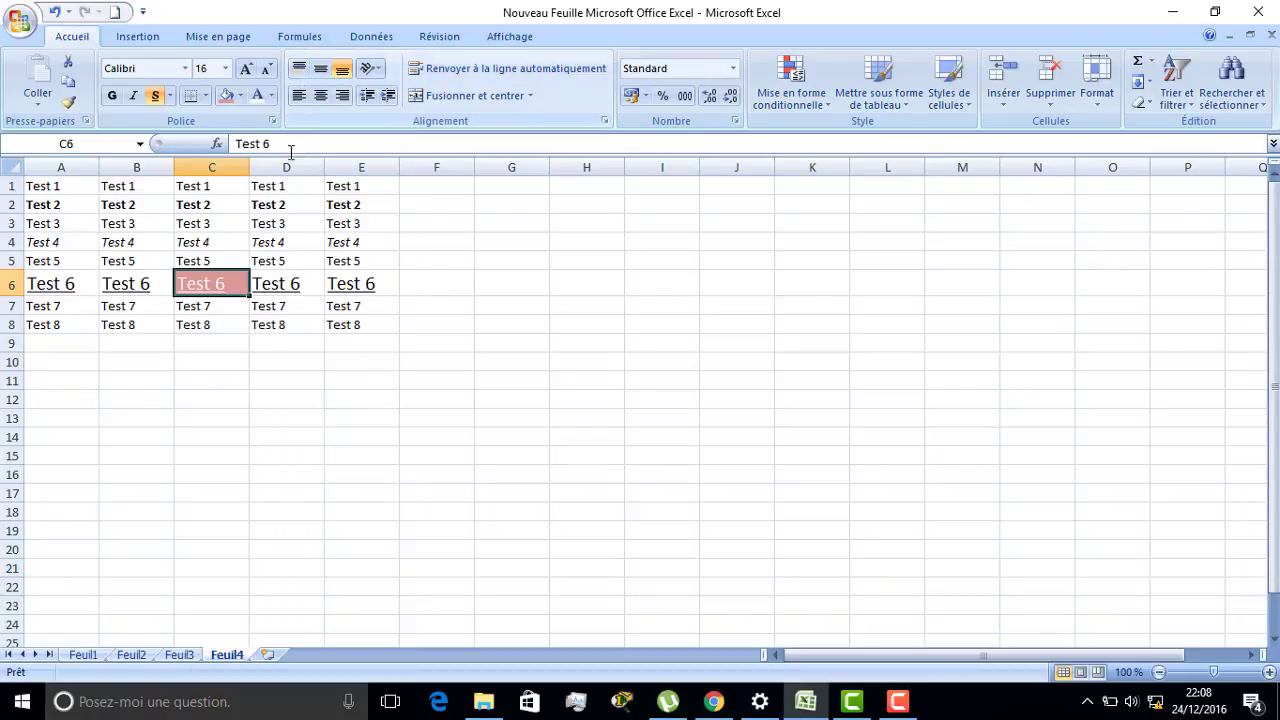
- Align the text in cells C1:C8 to the vertical middle and centre it horizontally
{"action": "left_click_drag", "start_coordinate": [221, 187], "coordinate": [220, 314]}
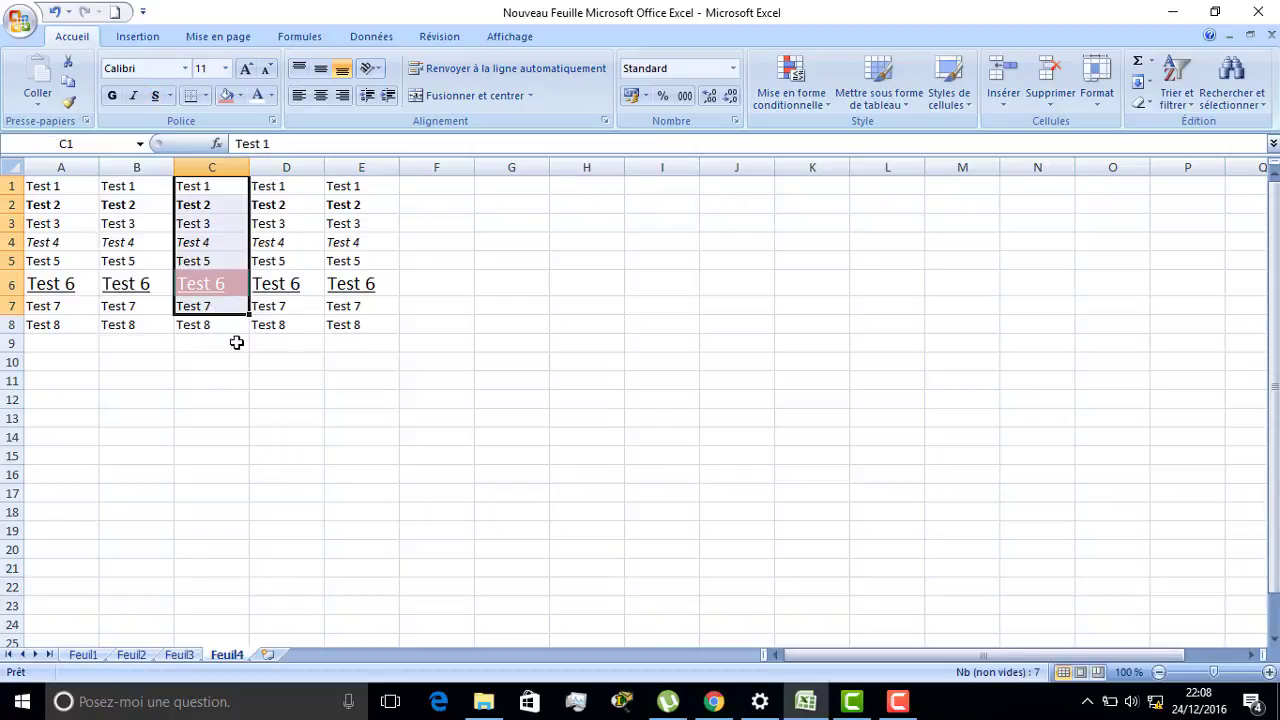
{"action": "left_click", "coordinate": [236, 343]}
{"action": "left_click_drag", "start_coordinate": [212, 186], "coordinate": [222, 323]}
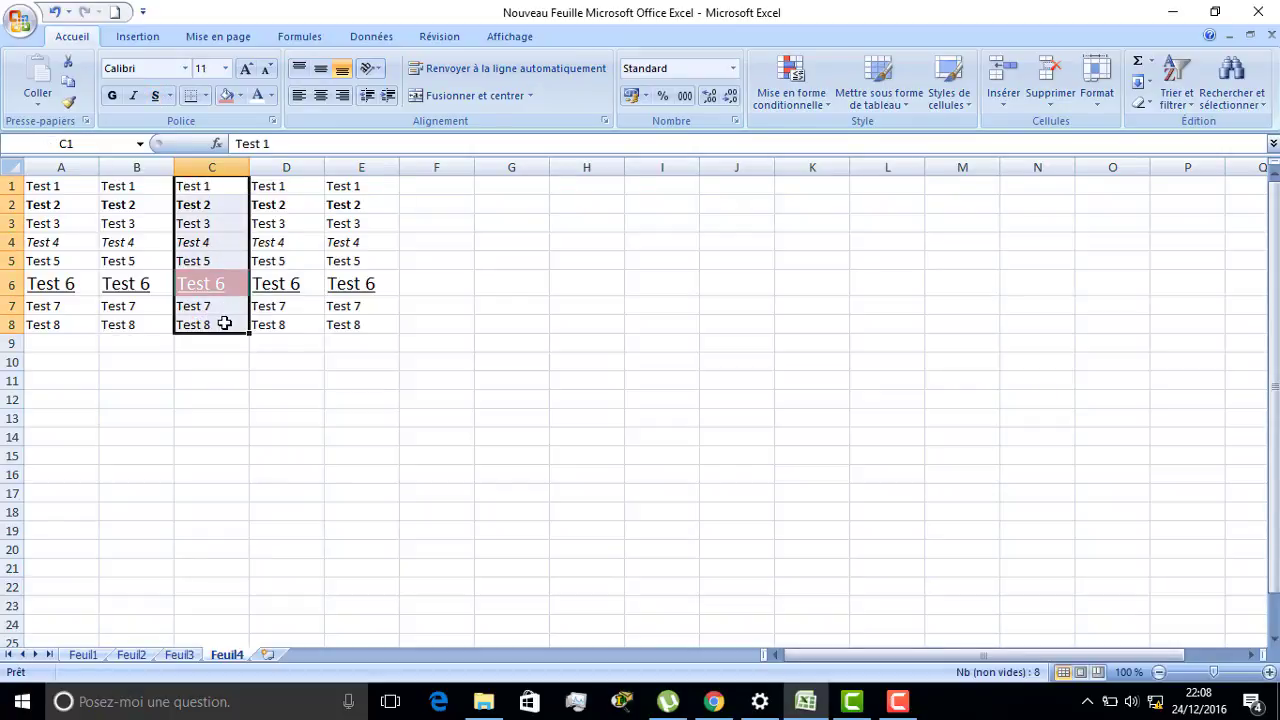
{"action": "left_click", "coordinate": [321, 72]}
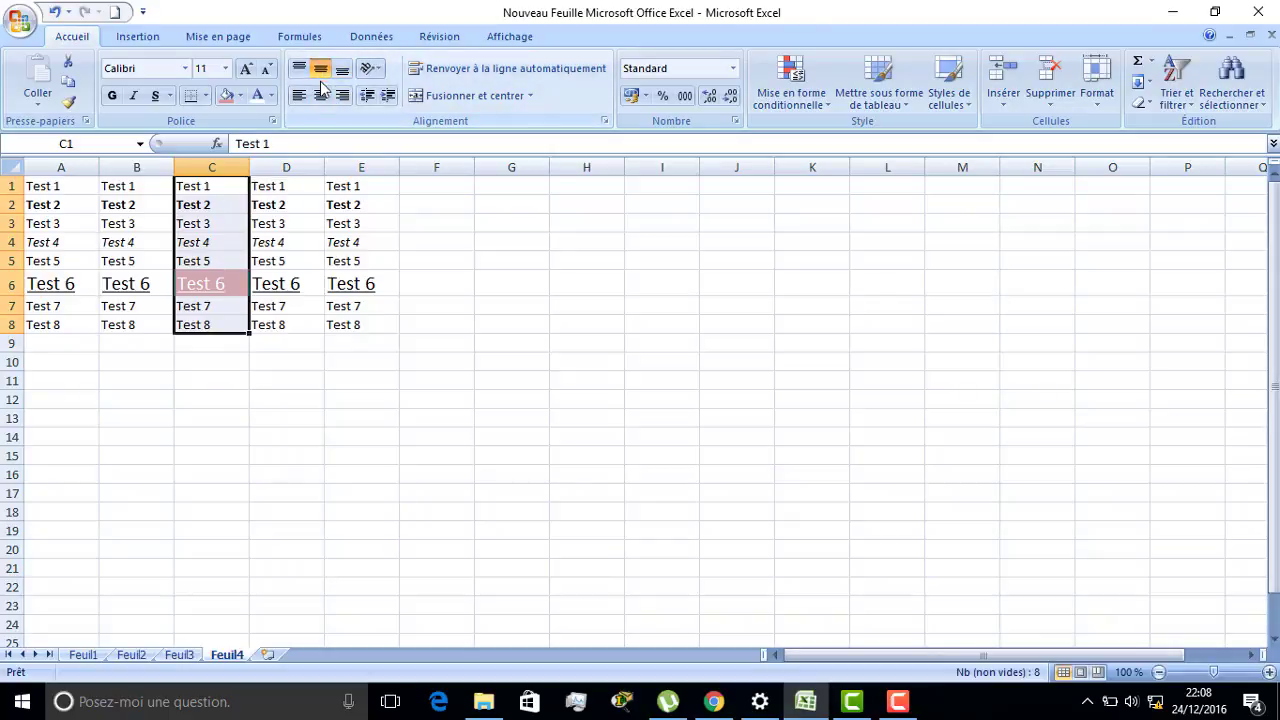
{"action": "left_click", "coordinate": [320, 93]}
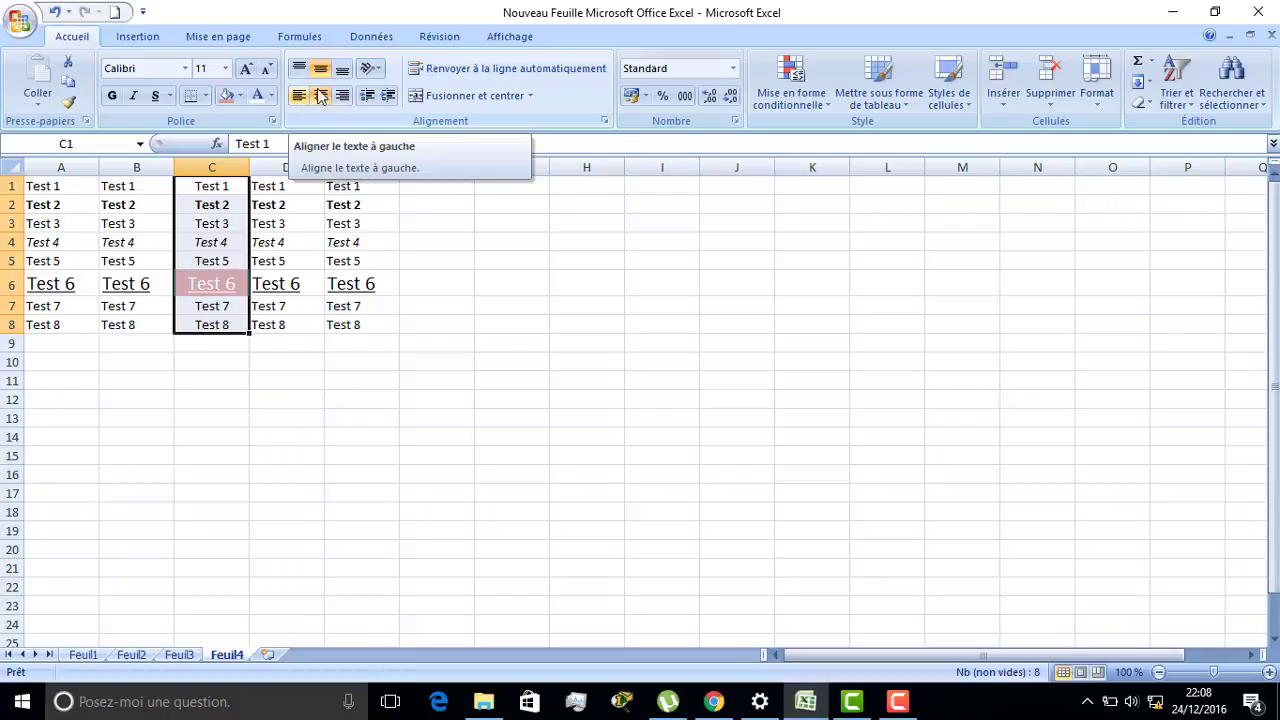
{"action": "left_click", "coordinate": [347, 264]}
{"action": "left_click", "coordinate": [378, 68]}
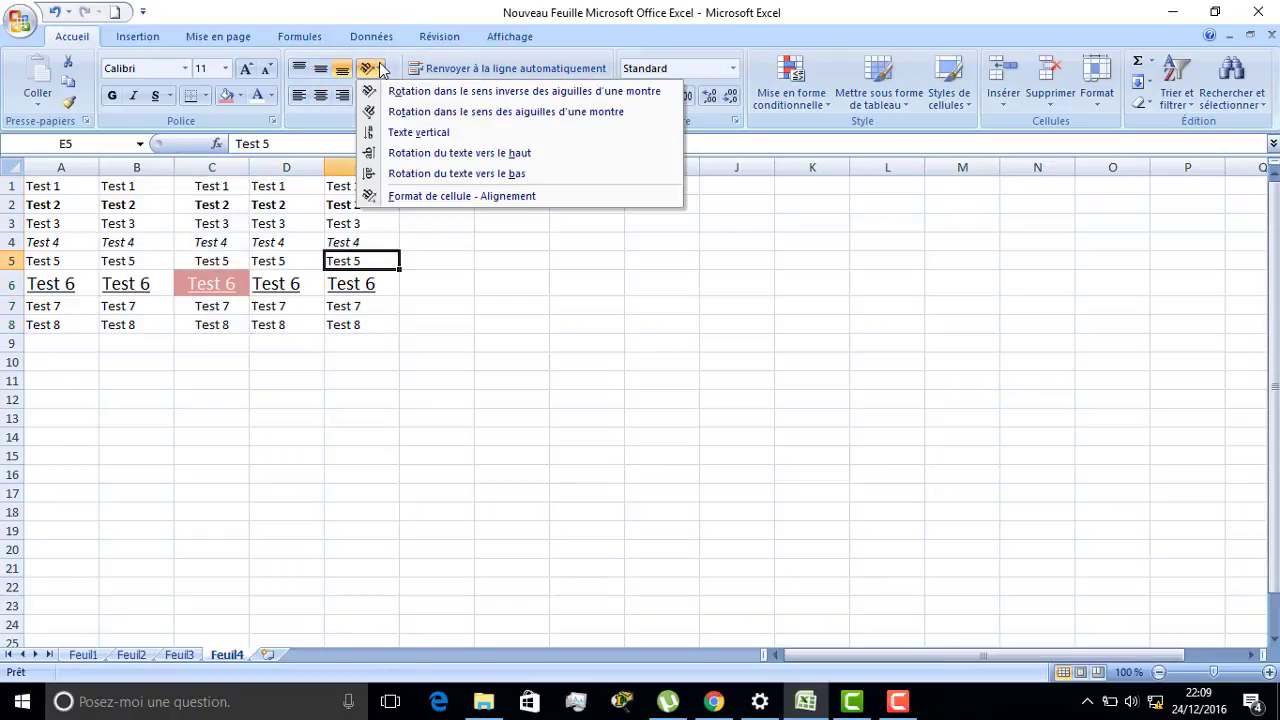
{"action": "left_click", "coordinate": [203, 284]}
{"action": "double_click", "coordinate": [208, 284]}
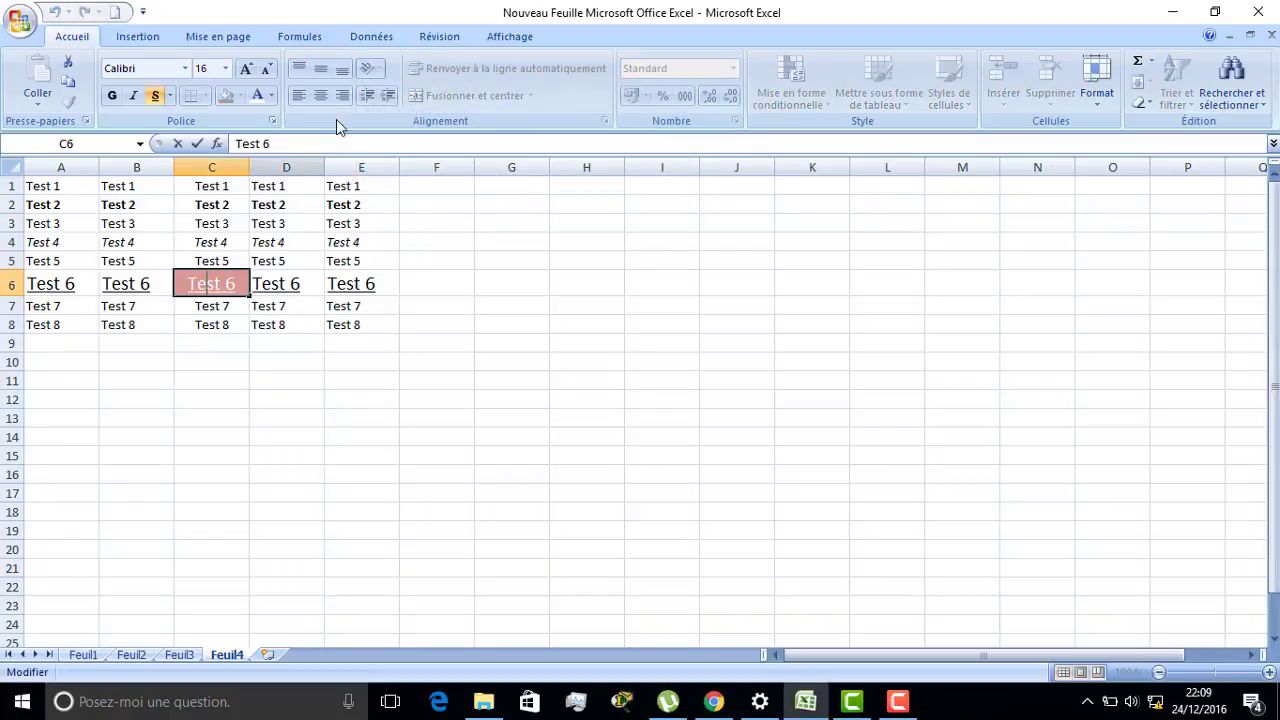
{"action": "left_click", "coordinate": [190, 372]}
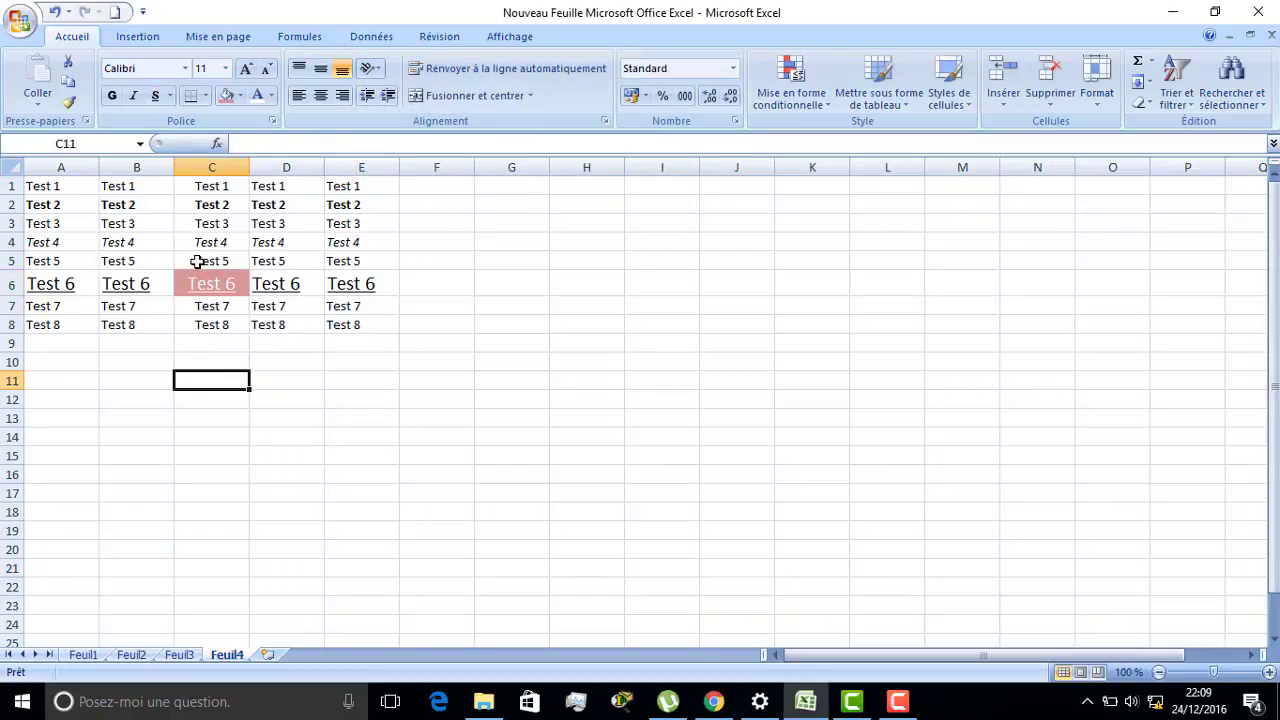
- Change the text orientation of cell C6, trying counterclockwise, clockwise and vertical text before settling on upward rotation
{"action": "left_click", "coordinate": [193, 284]}
{"action": "left_click", "coordinate": [378, 70]}
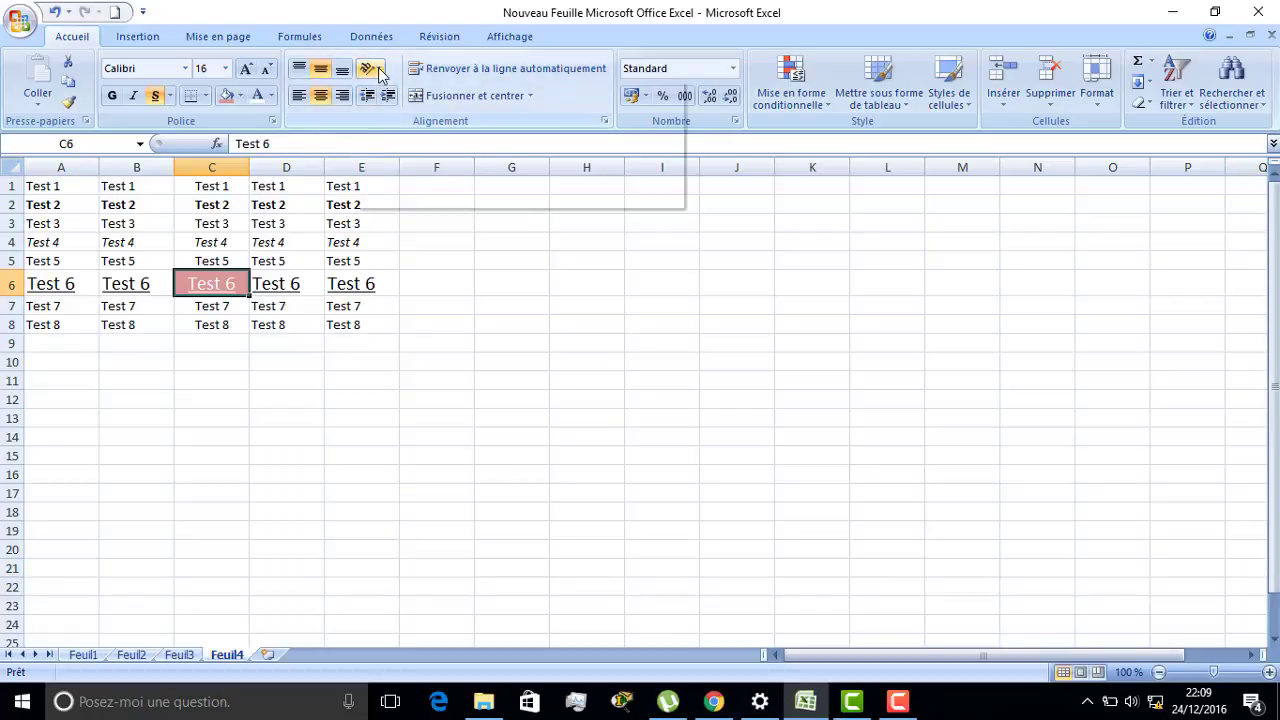
{"action": "left_click", "coordinate": [405, 95]}
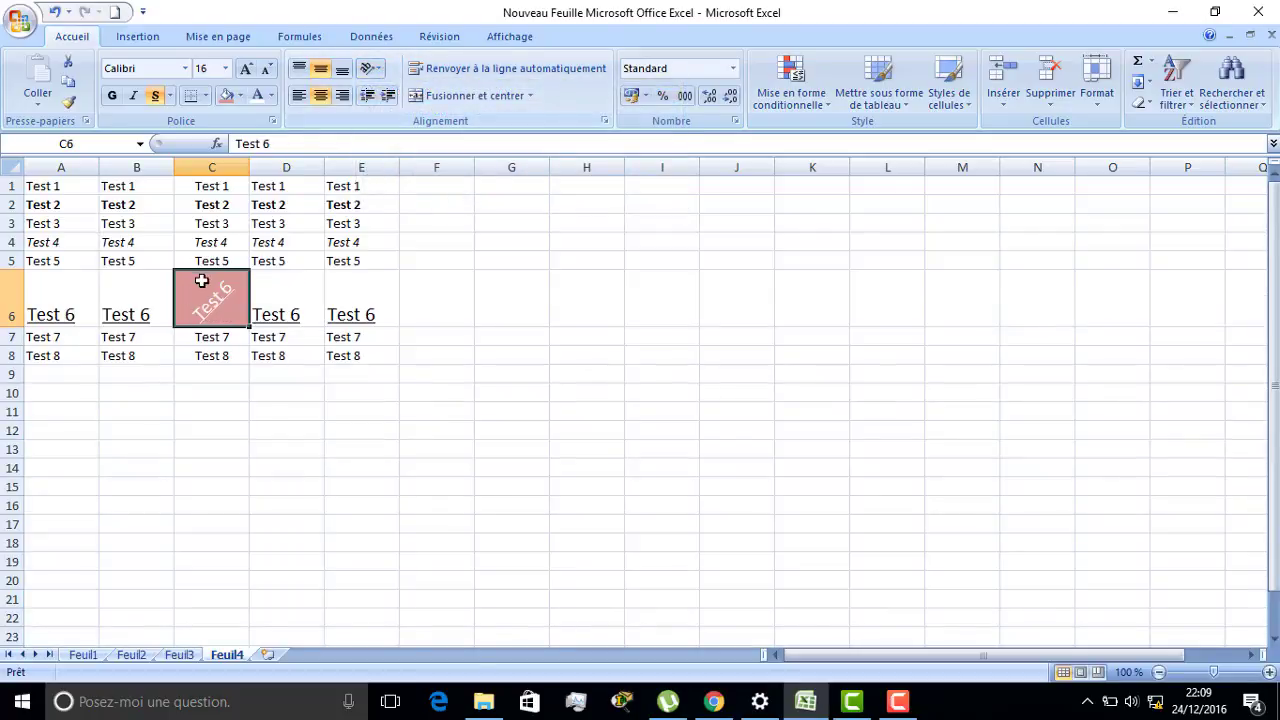
{"action": "left_click", "coordinate": [382, 70]}
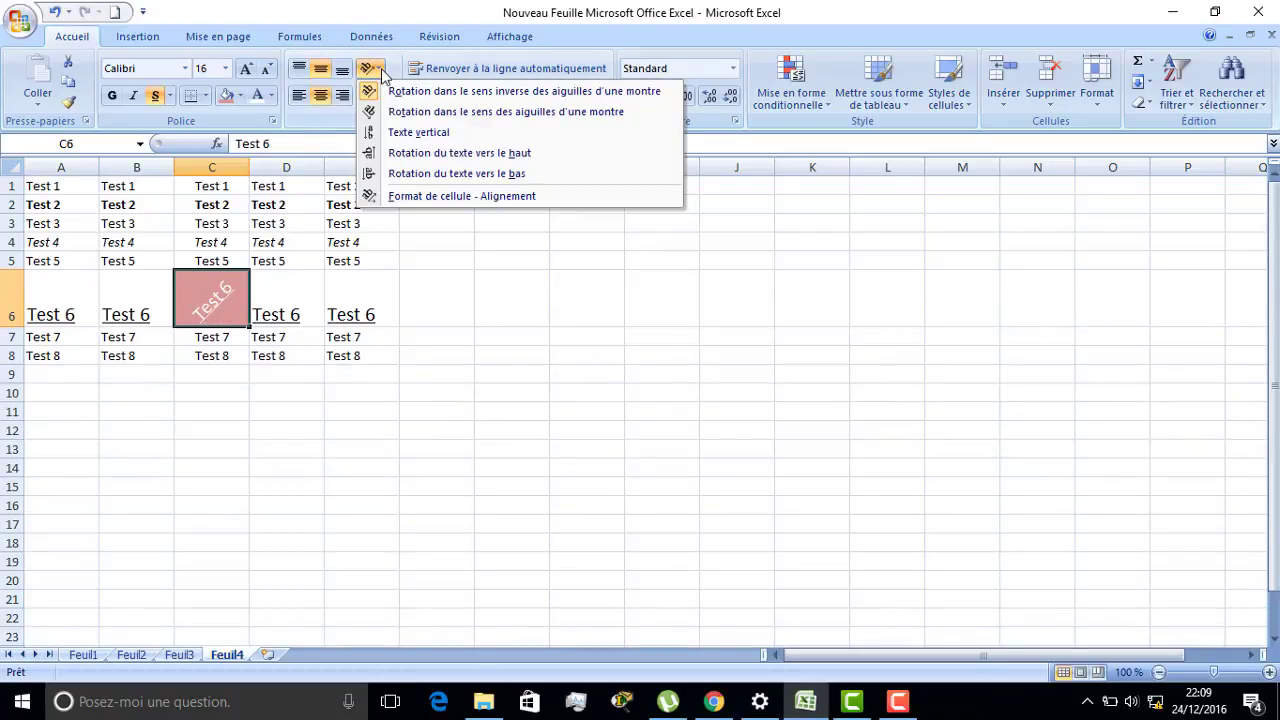
{"action": "left_click", "coordinate": [398, 114]}
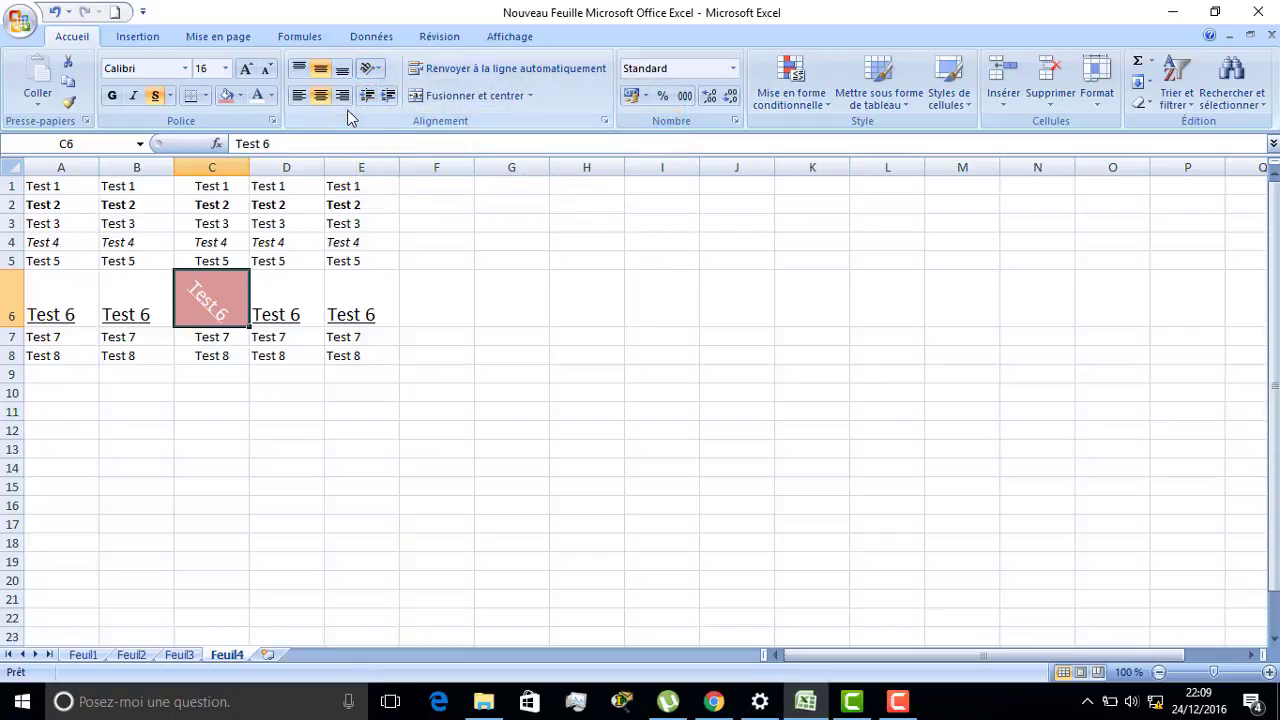
{"action": "left_click", "coordinate": [381, 70]}
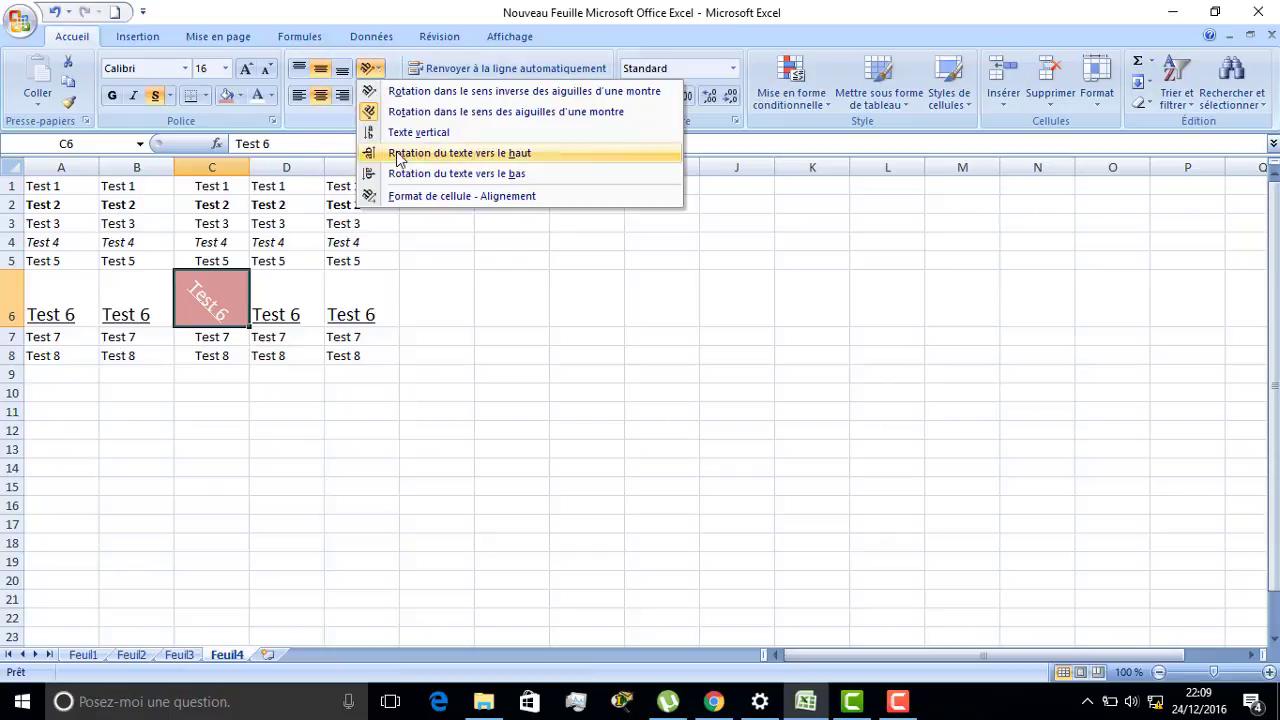
{"action": "left_click", "coordinate": [398, 133]}
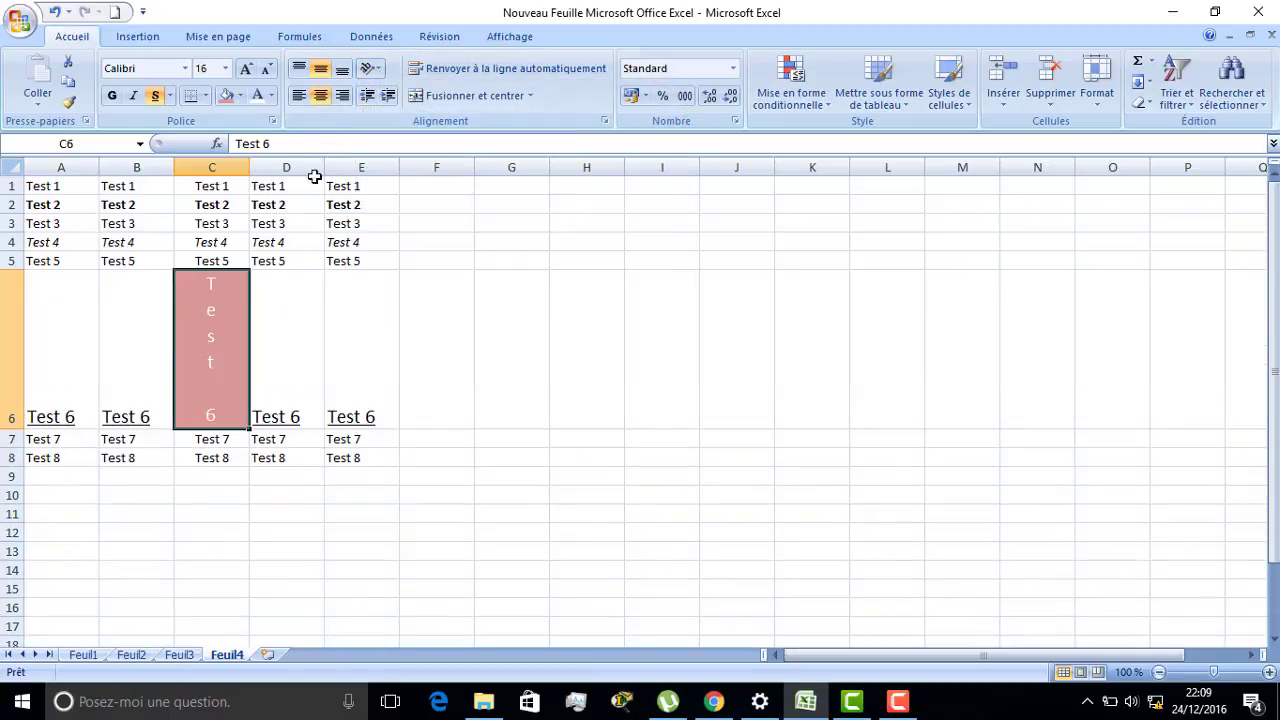
{"action": "left_click", "coordinate": [381, 70]}
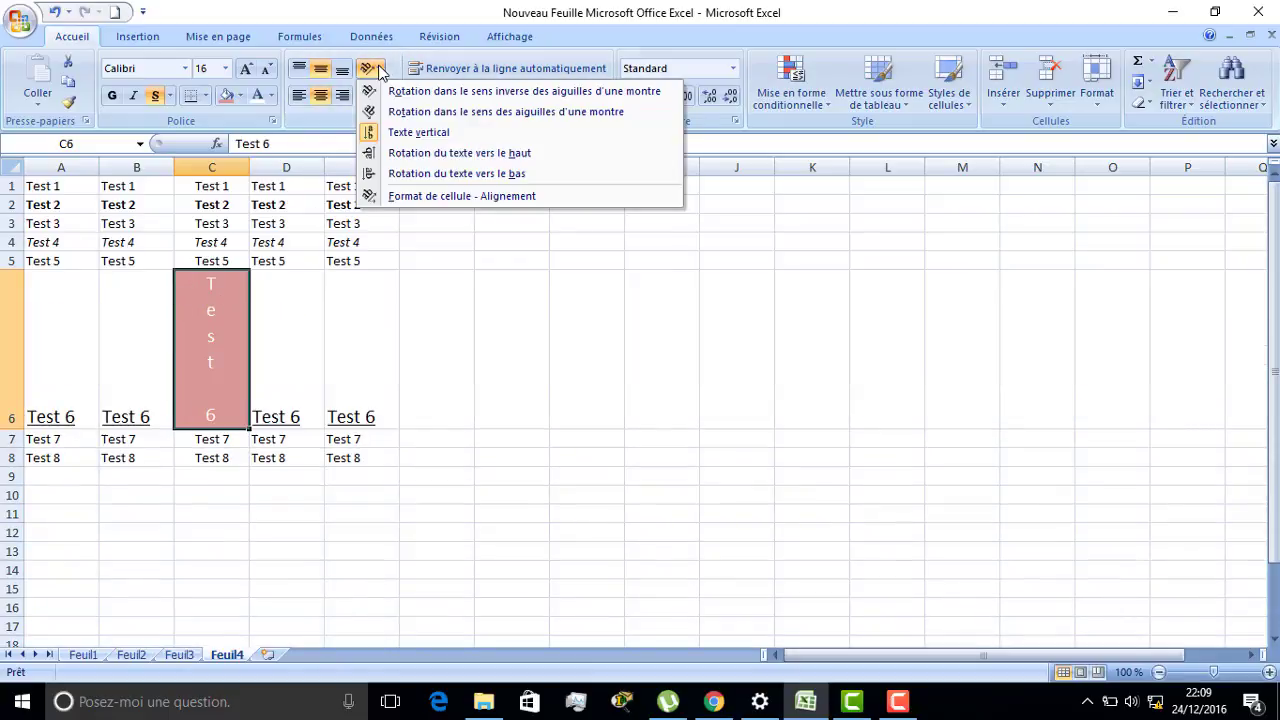
{"action": "left_click", "coordinate": [402, 153]}
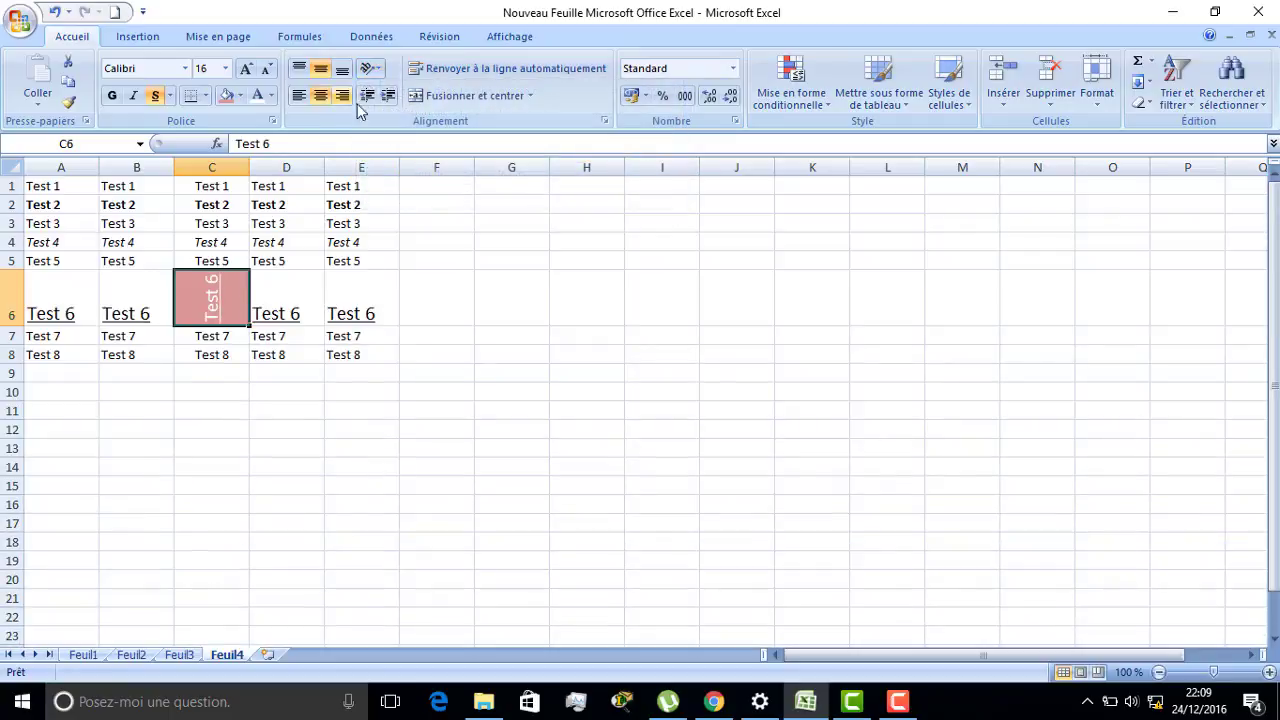
- Examine the number format categories for cell C6, including Number, Currency, Accounting, Date and Percentage, in the full cell format settings
{"action": "left_click", "coordinate": [380, 70]}
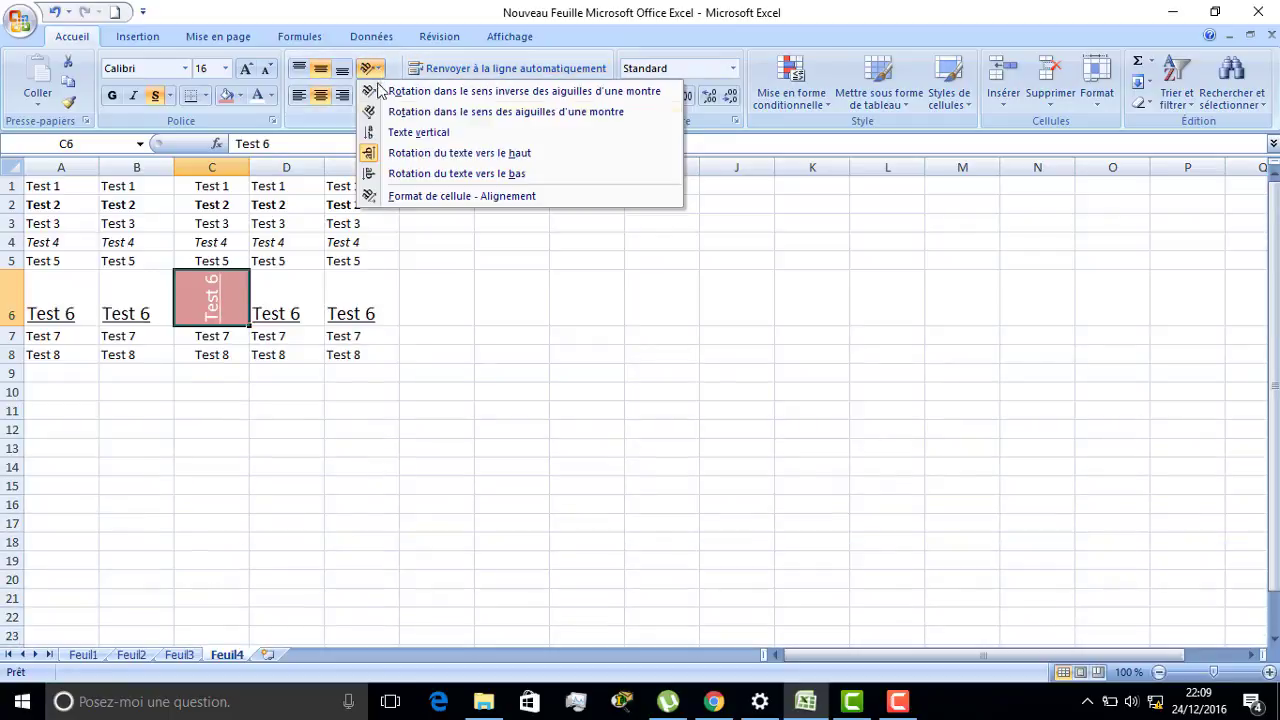
{"action": "left_click", "coordinate": [391, 199]}
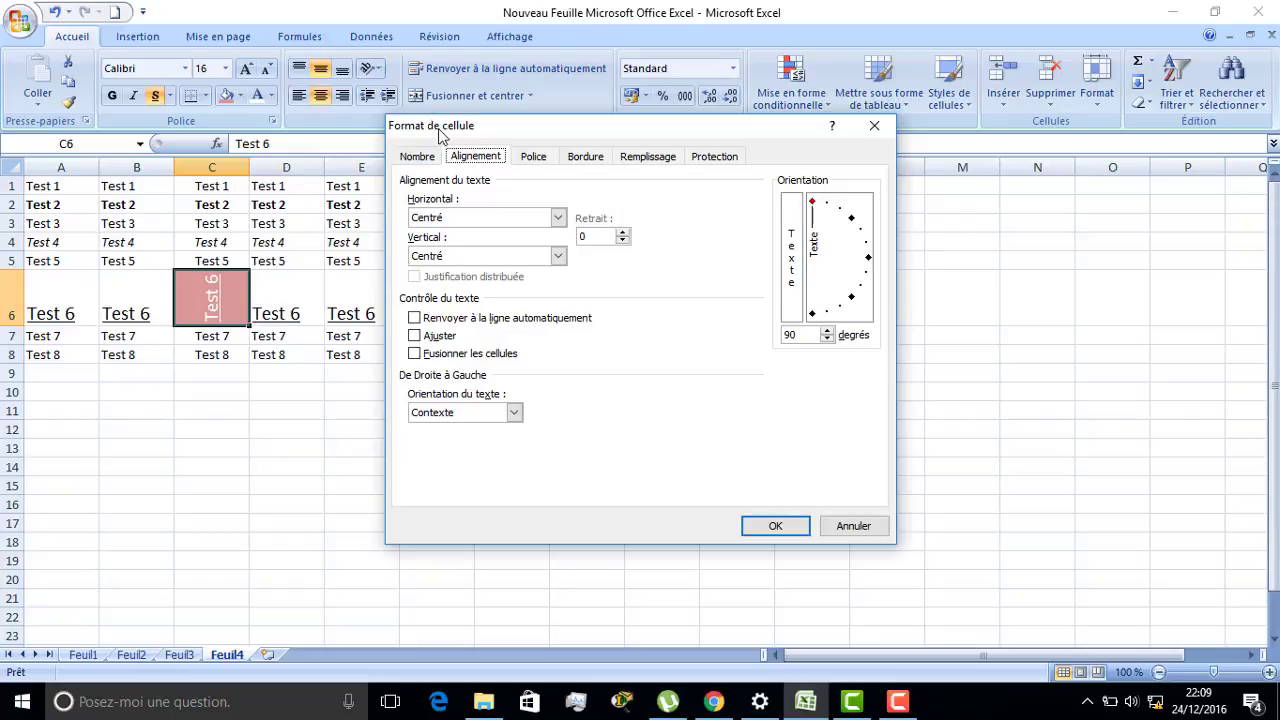
{"action": "left_click_drag", "start_coordinate": [434, 130], "coordinate": [402, 111]}
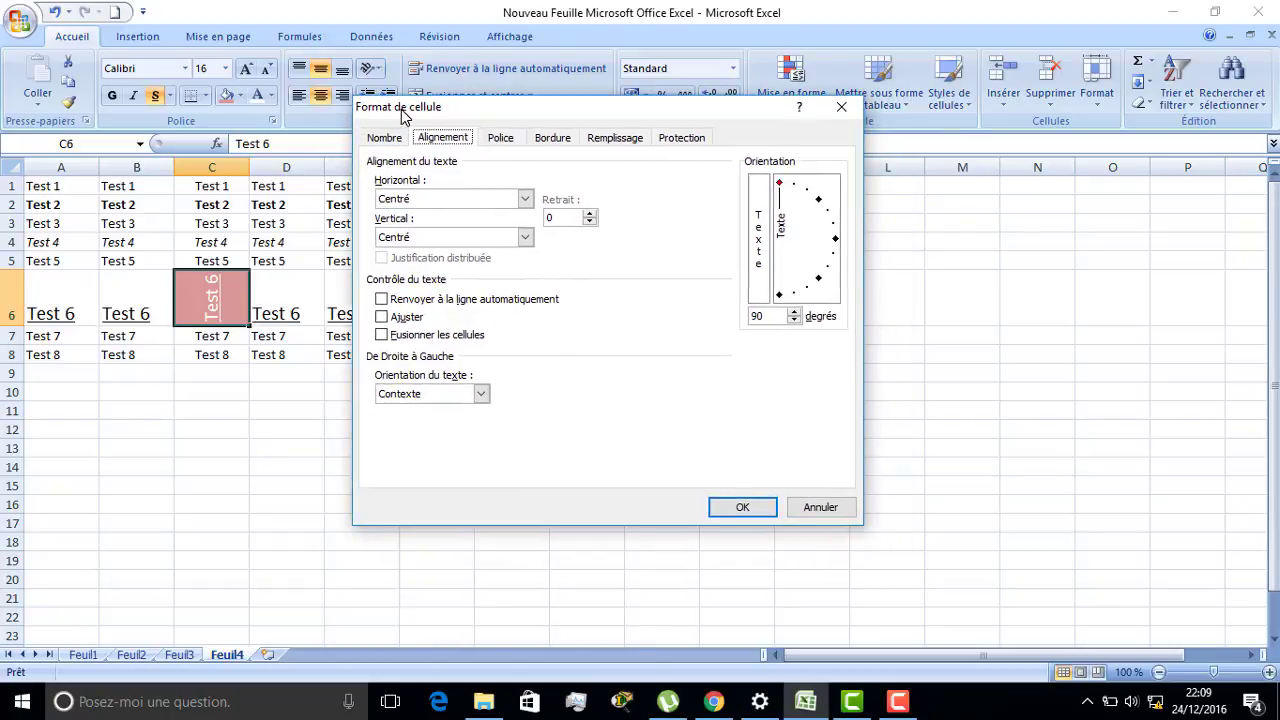
{"action": "left_click", "coordinate": [383, 140]}
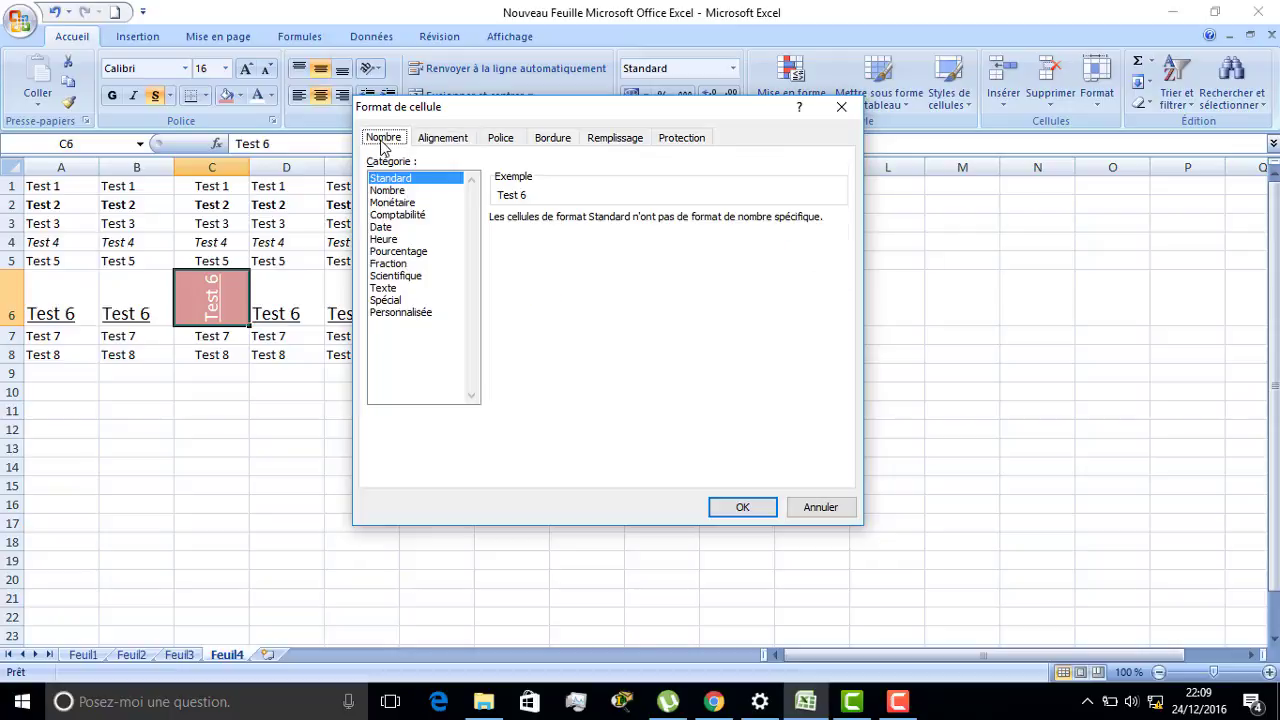
{"action": "left_click", "coordinate": [387, 191]}
{"action": "left_click", "coordinate": [390, 203]}
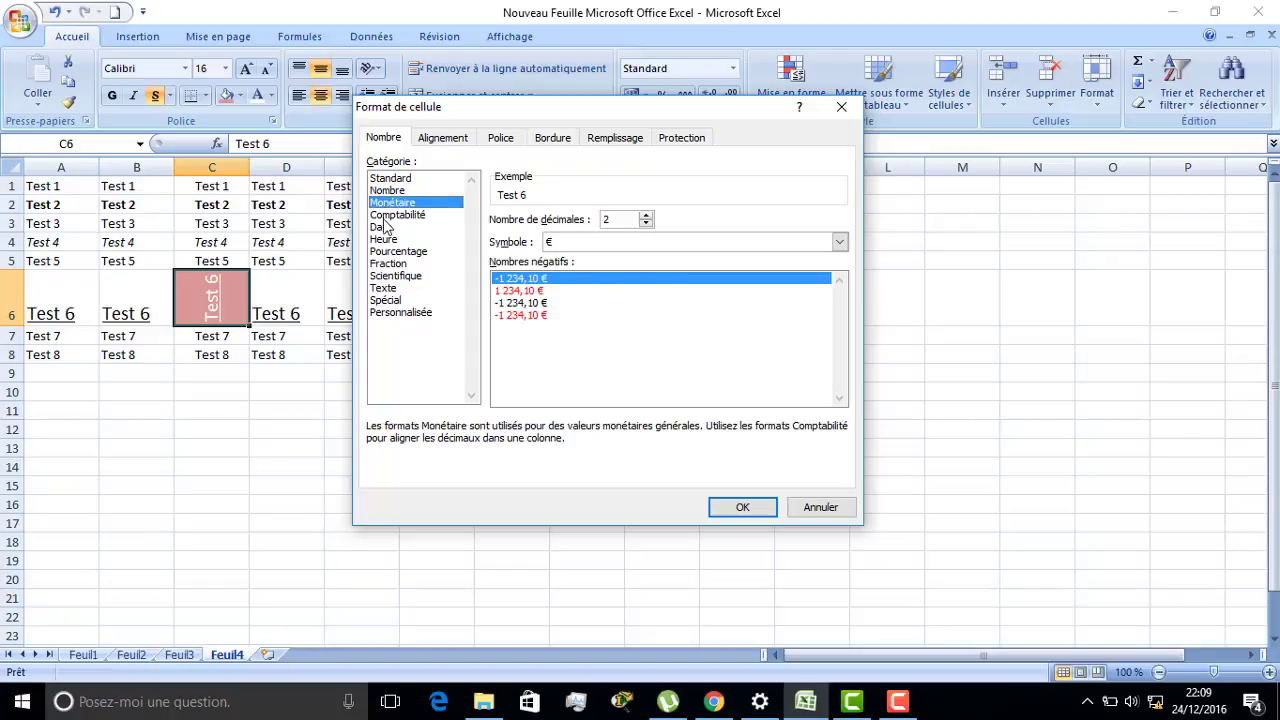
{"action": "left_click", "coordinate": [390, 216]}
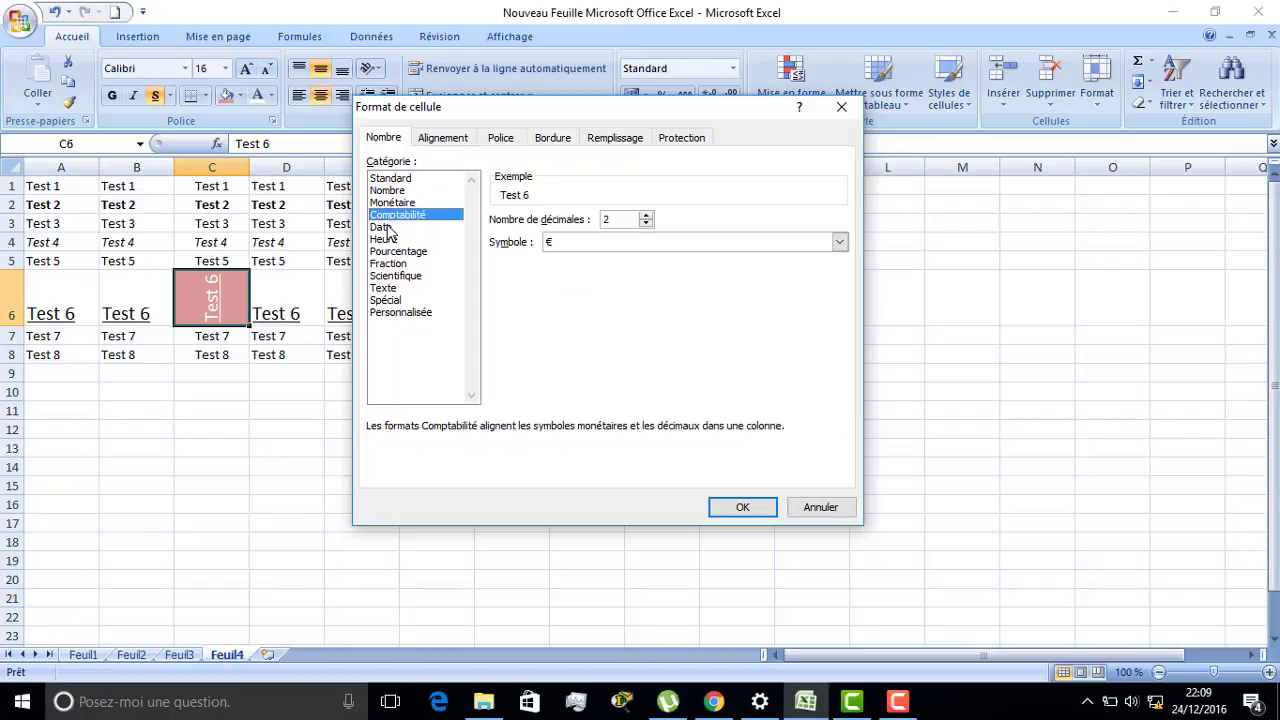
{"action": "left_click", "coordinate": [386, 228]}
{"action": "left_click", "coordinate": [398, 251]}
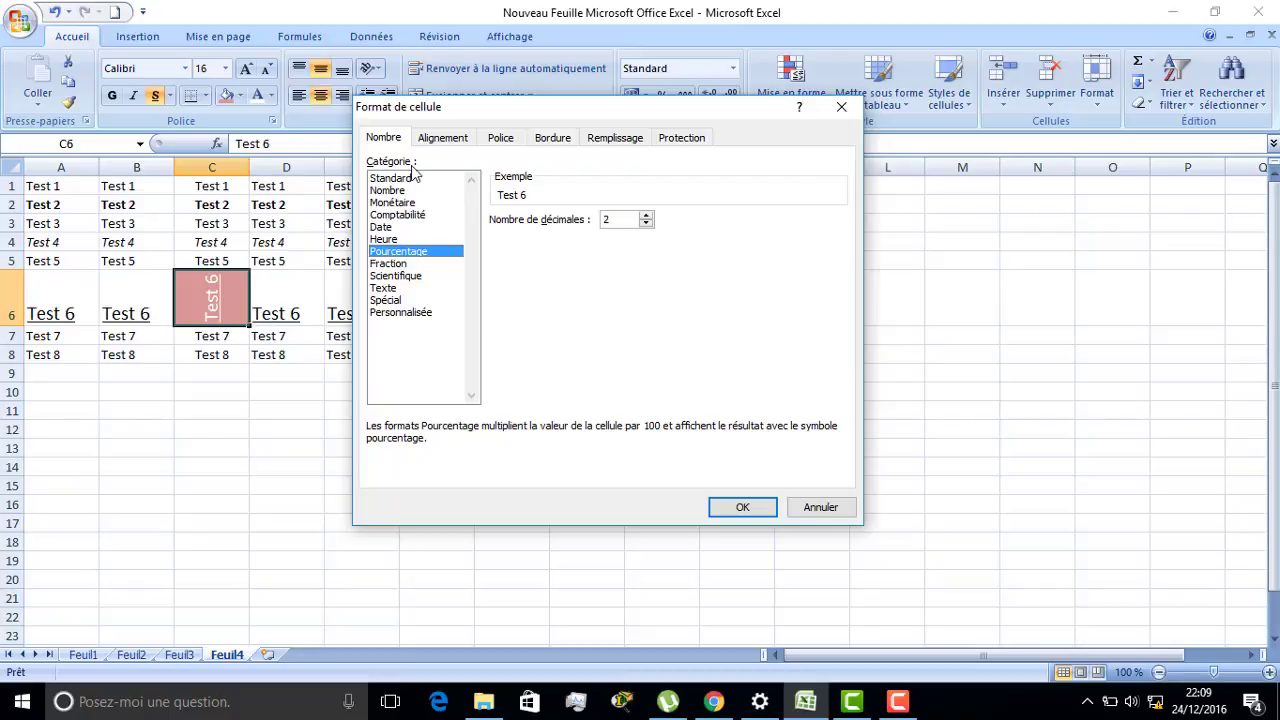
- Review the alignment, font, border and fill settings for cell C6, and leave the cell format settings without applying changes
{"action": "left_click", "coordinate": [443, 137]}
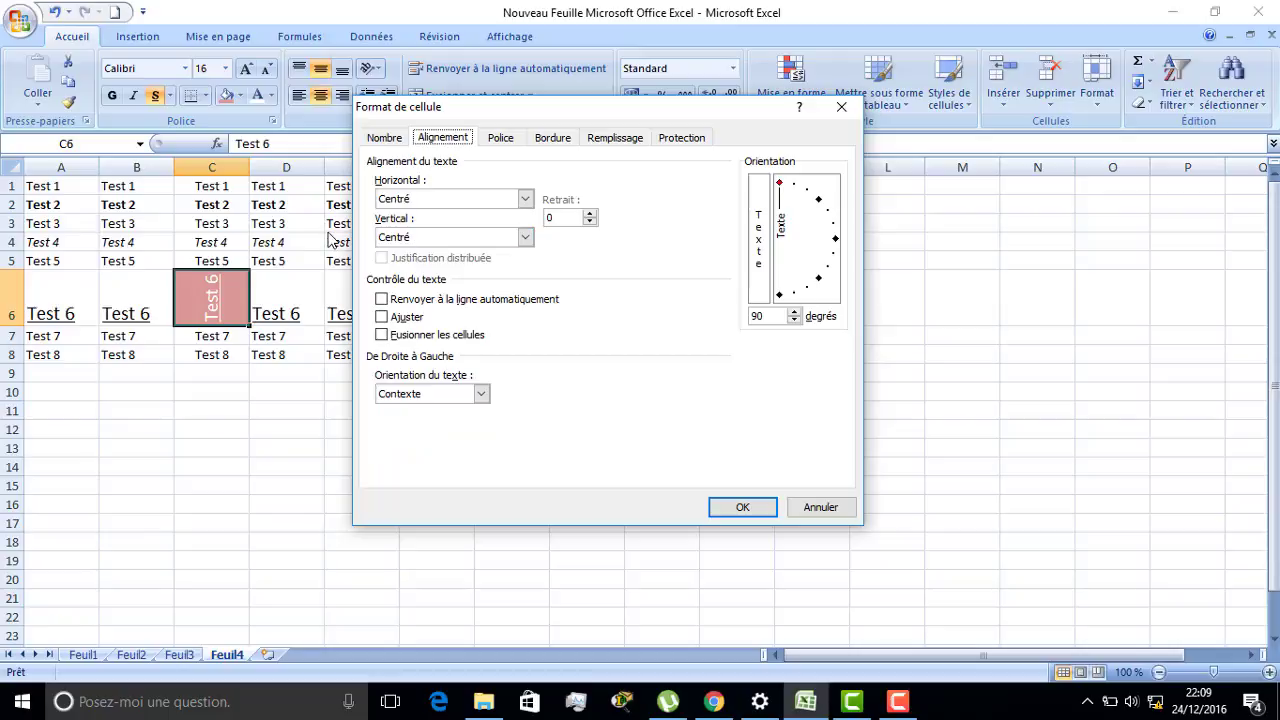
{"action": "left_click", "coordinate": [525, 200]}
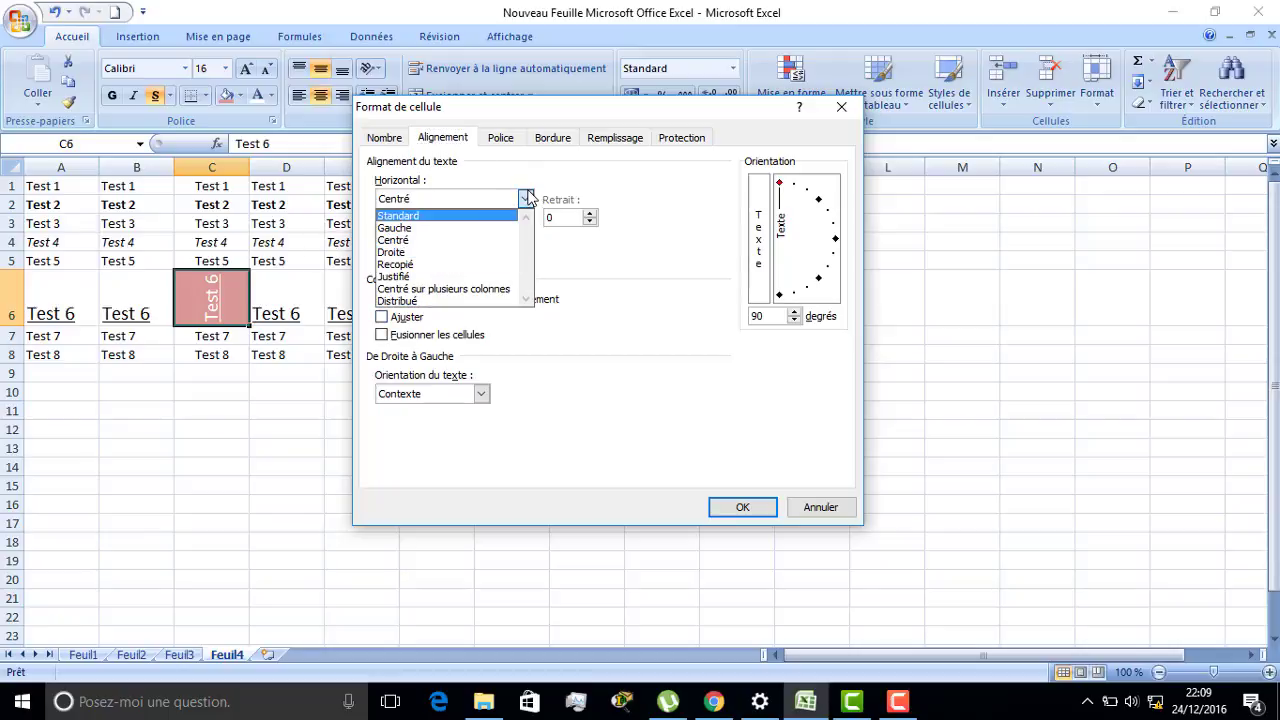
{"action": "left_click", "coordinate": [526, 198]}
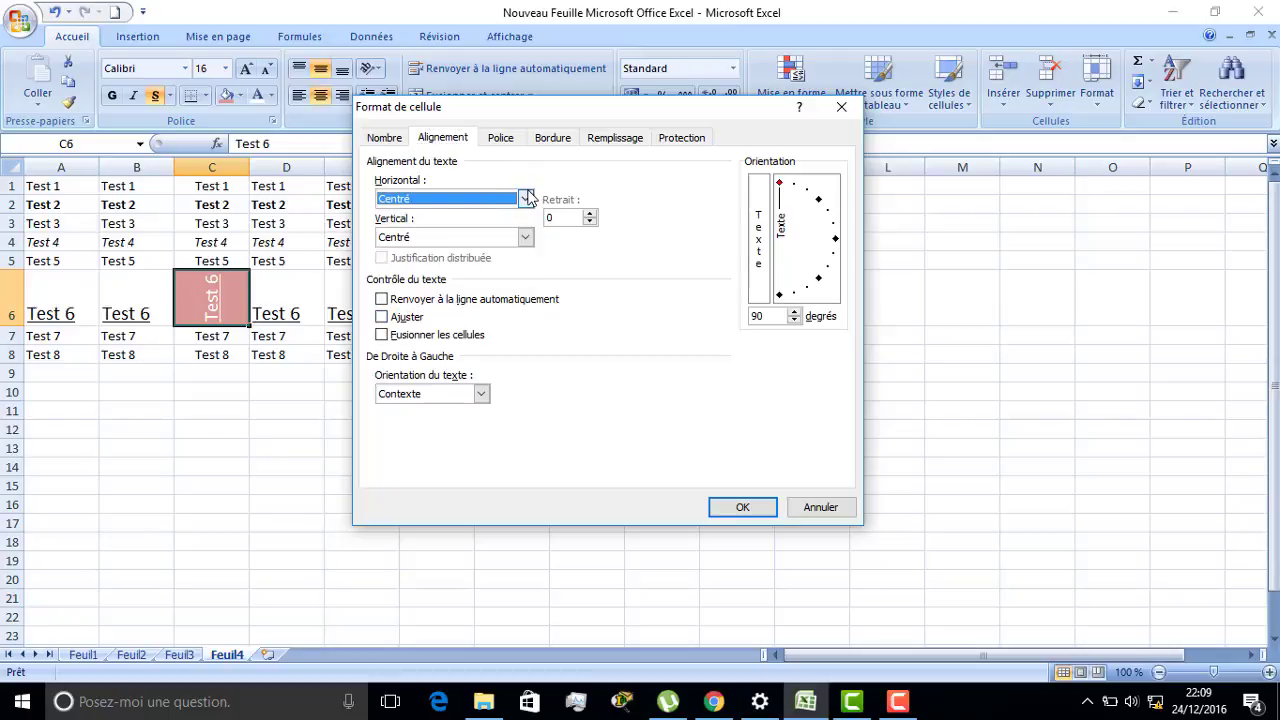
{"action": "left_click", "coordinate": [503, 142]}
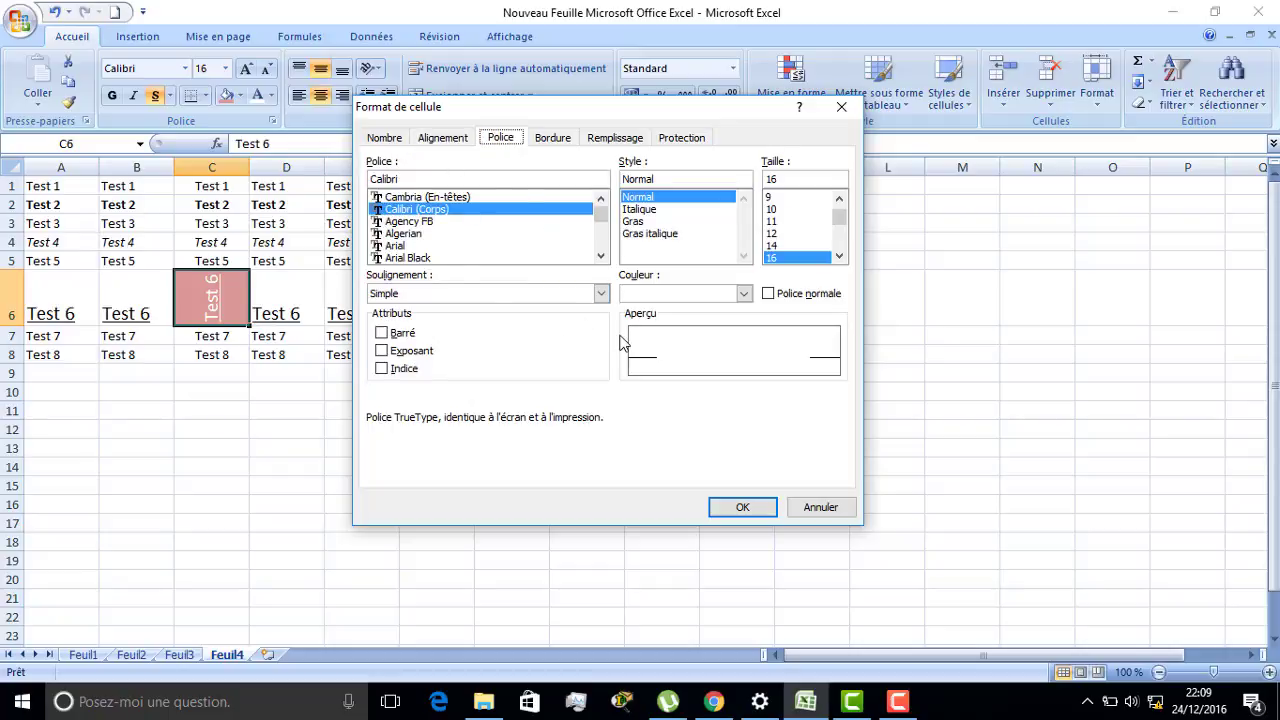
{"action": "left_click", "coordinate": [558, 140]}
{"action": "left_click", "coordinate": [614, 138]}
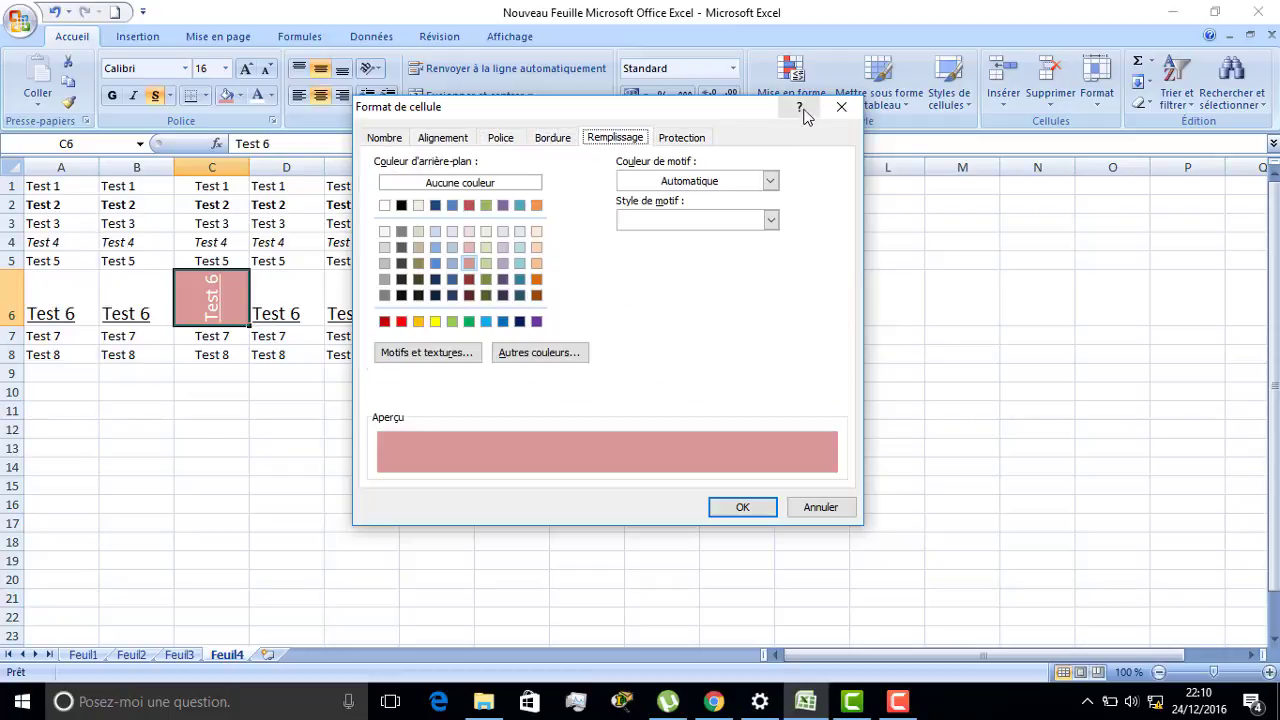
{"action": "left_click", "coordinate": [838, 108]}
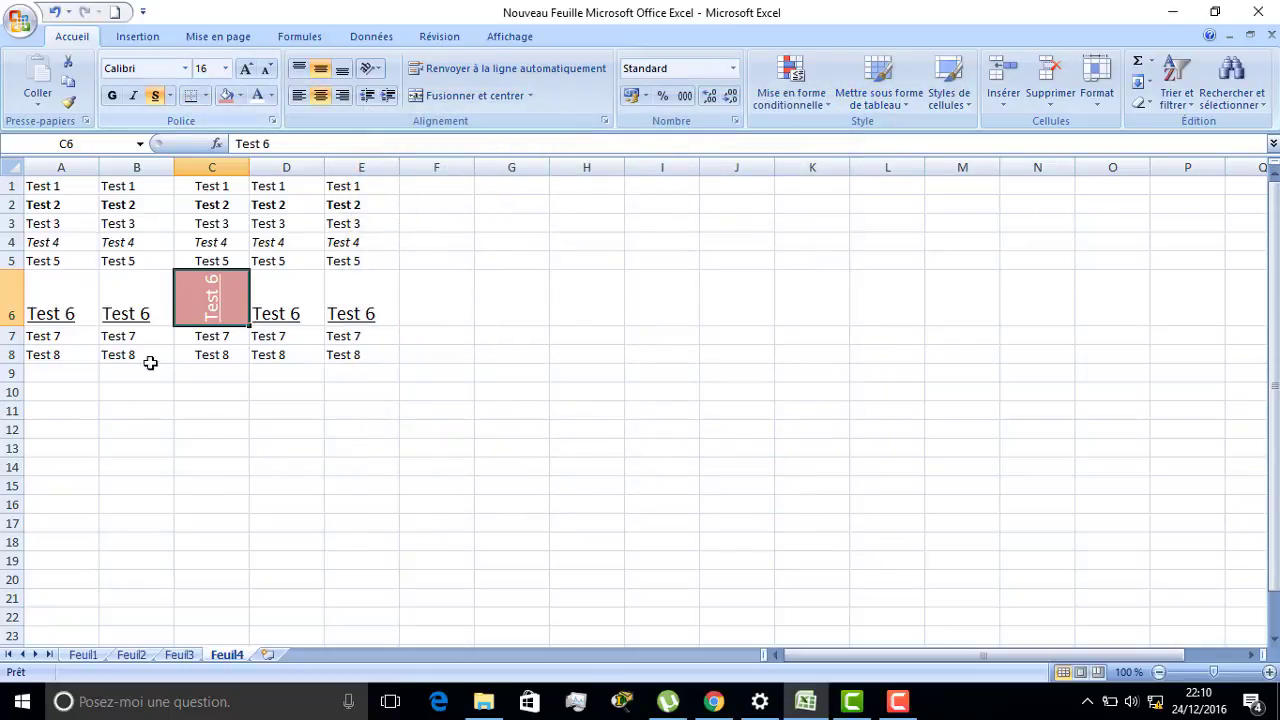
- Apply all borders to cell A8
{"action": "left_click", "coordinate": [47, 358]}
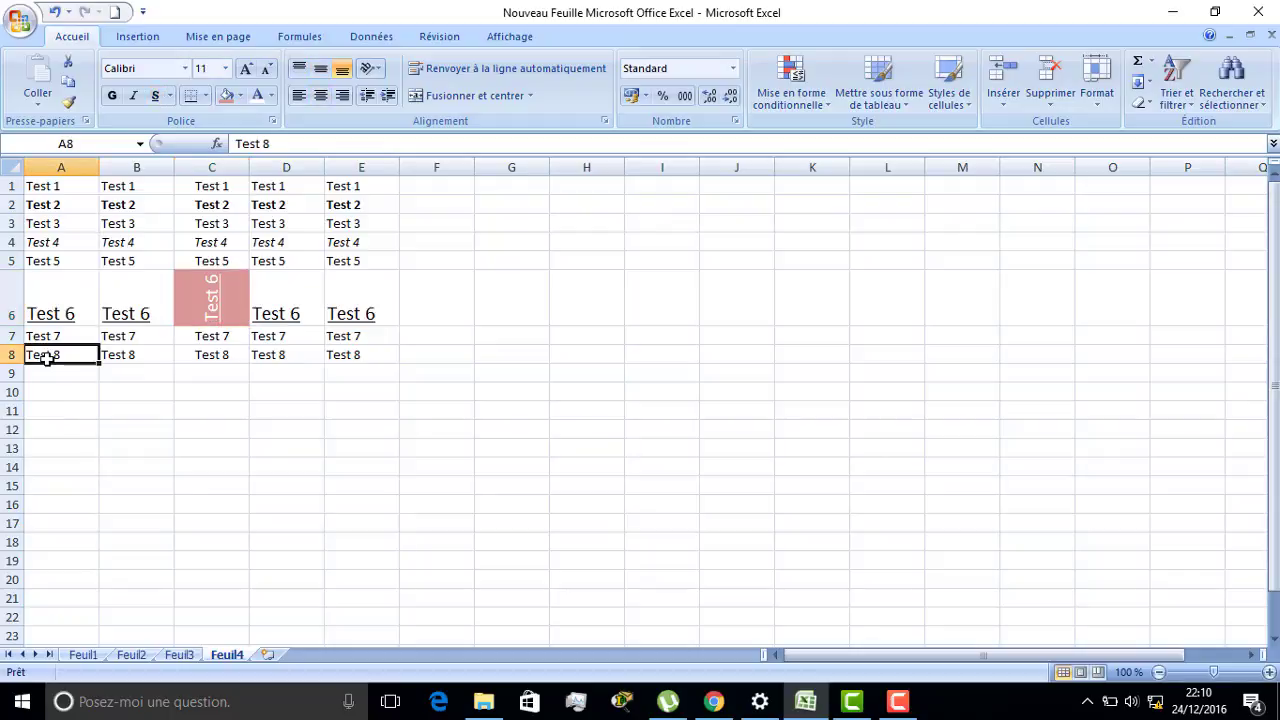
{"action": "left_click", "coordinate": [205, 96]}
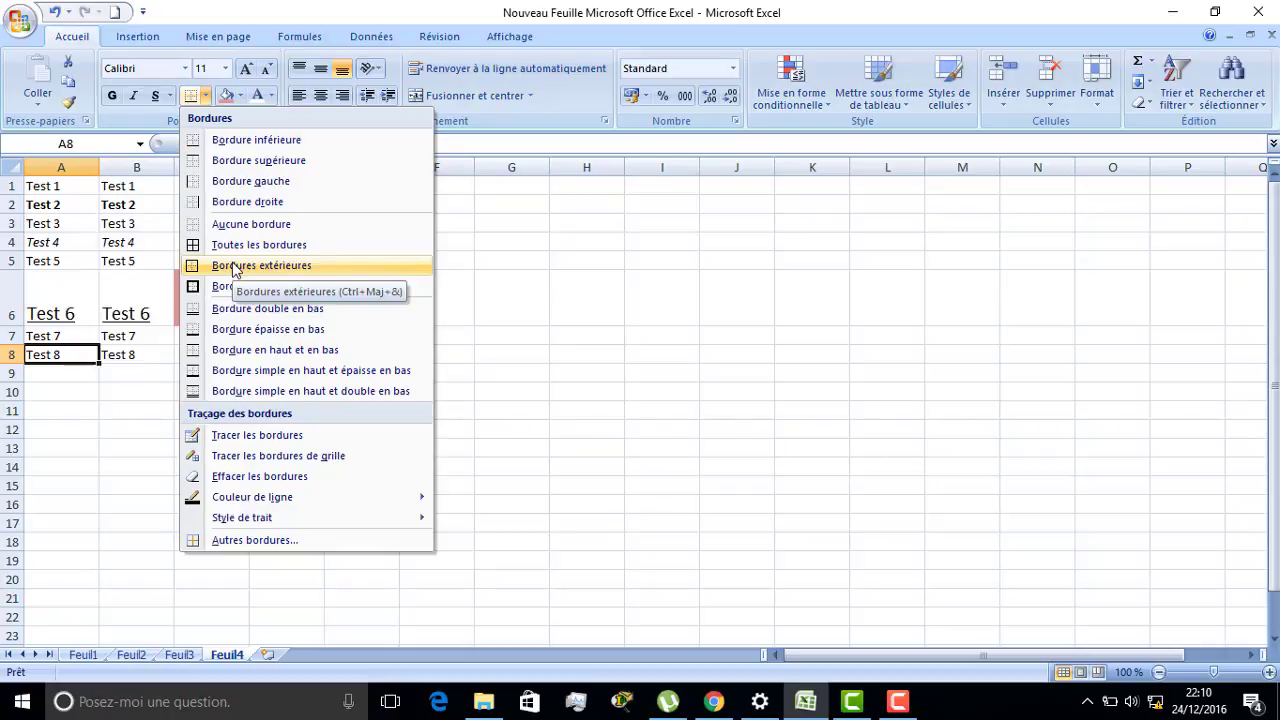
{"action": "left_click", "coordinate": [255, 245]}
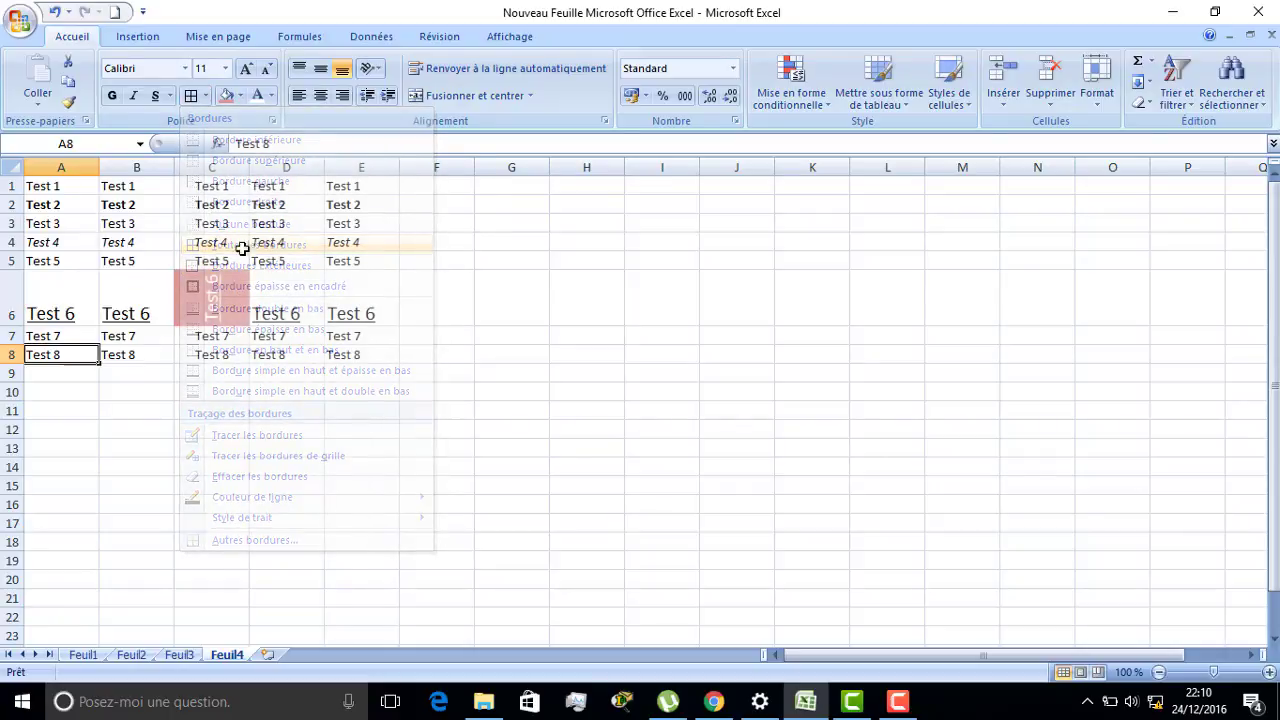
{"action": "left_click", "coordinate": [90, 428]}
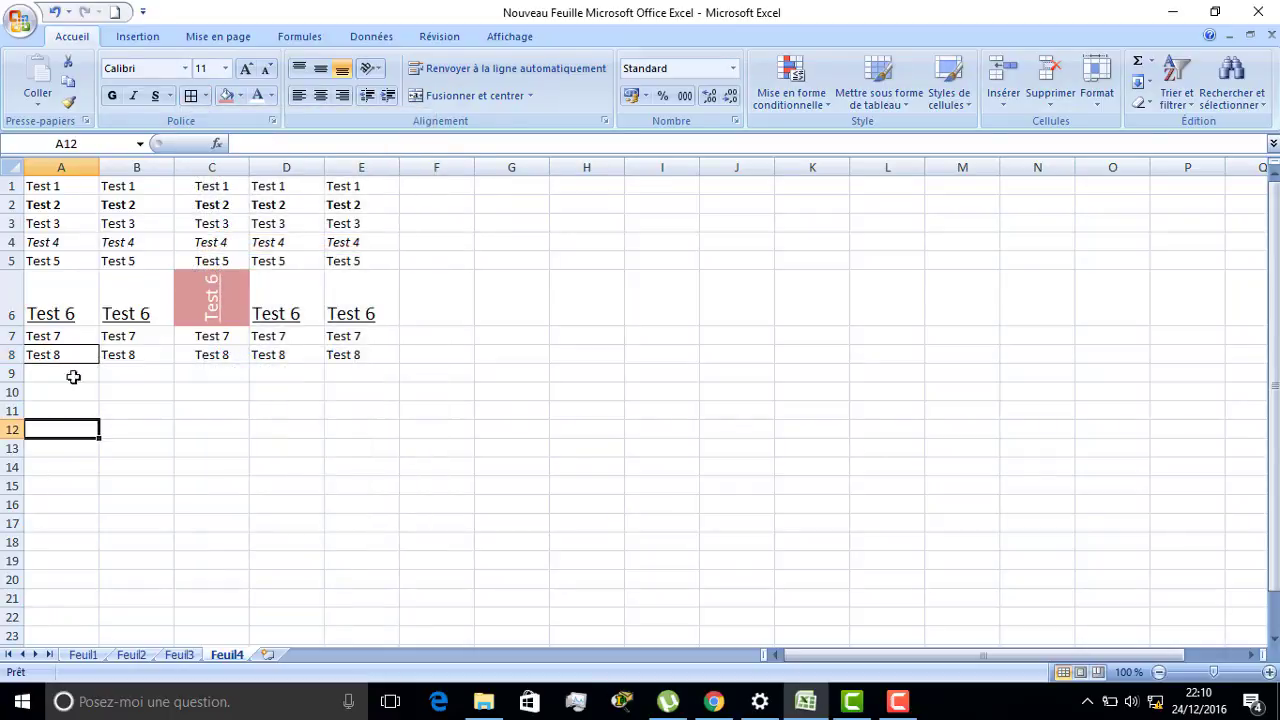
- Set cell A6 to no border, and give it a bottom border instead
{"action": "left_click", "coordinate": [62, 290]}
{"action": "left_click", "coordinate": [205, 96]}
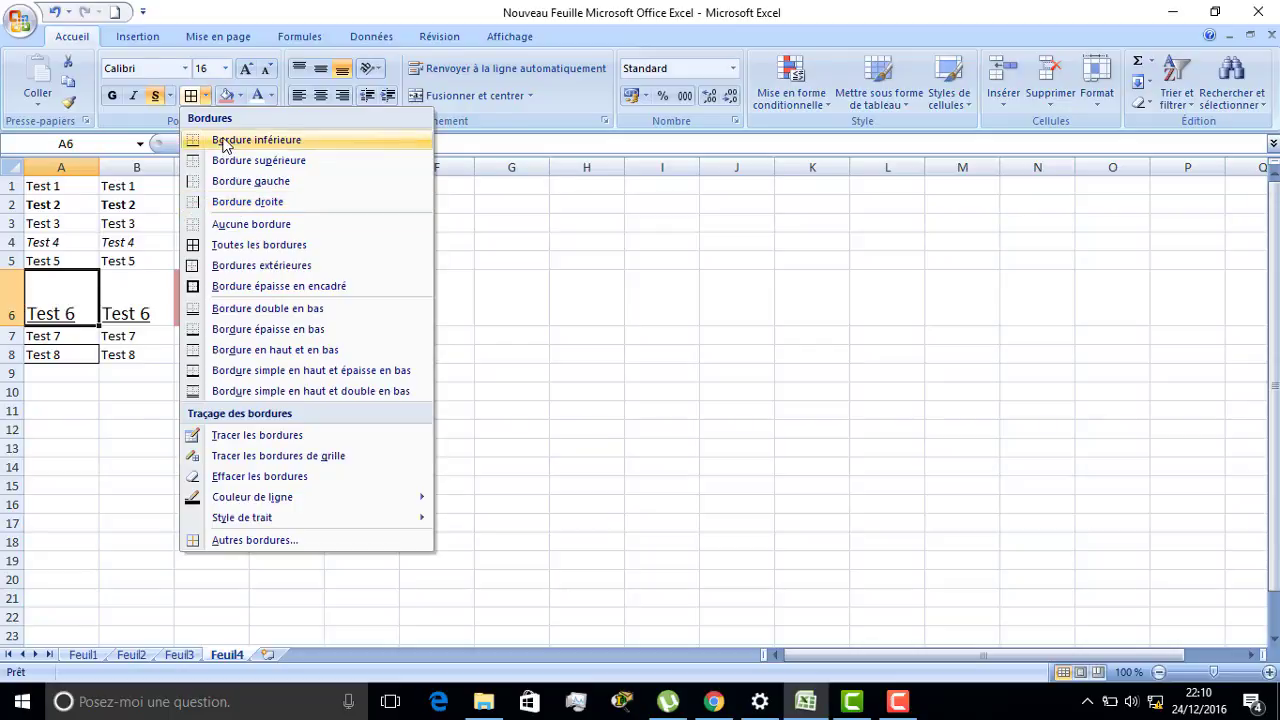
{"action": "left_click", "coordinate": [255, 231]}
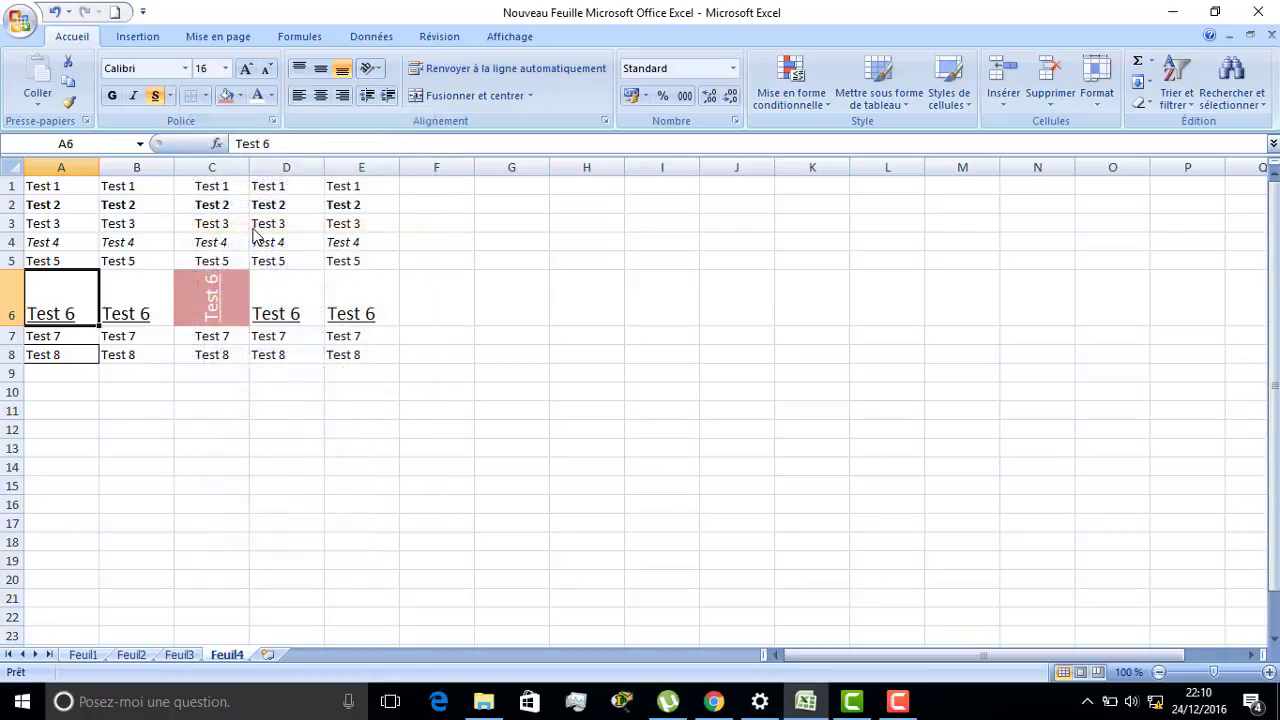
{"action": "left_click", "coordinate": [226, 68]}
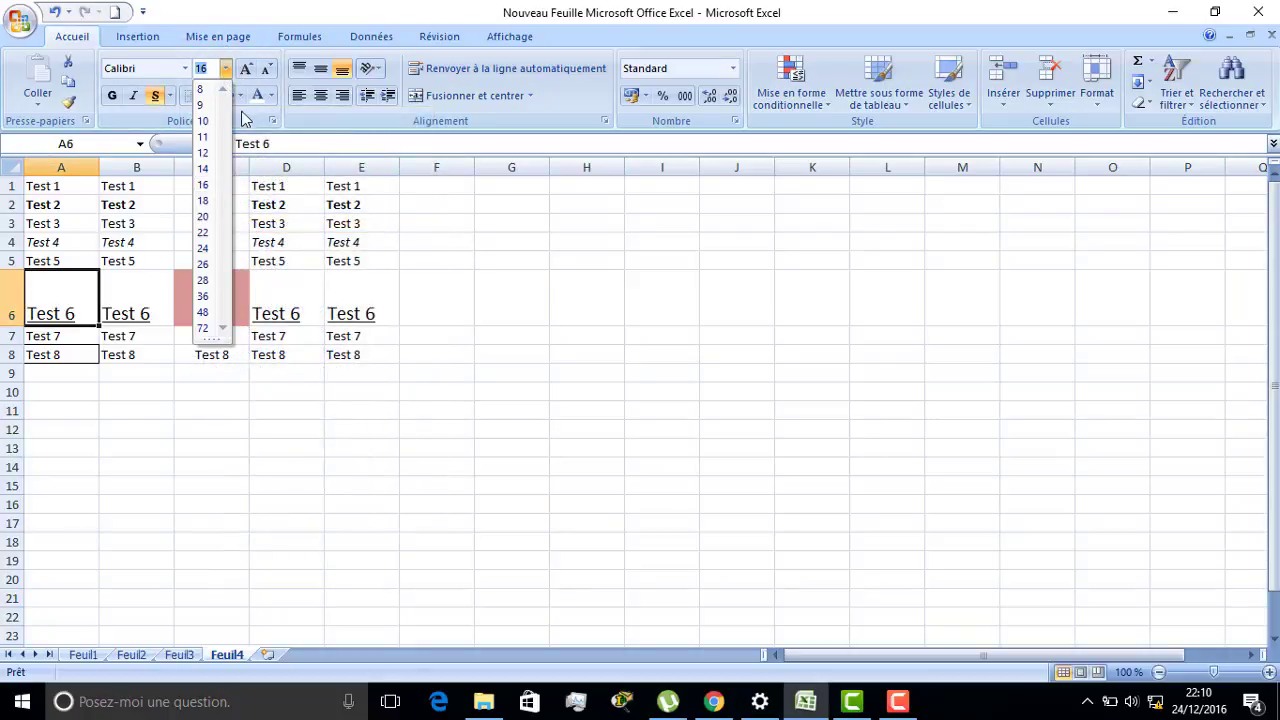
{"action": "left_click", "coordinate": [69, 320]}
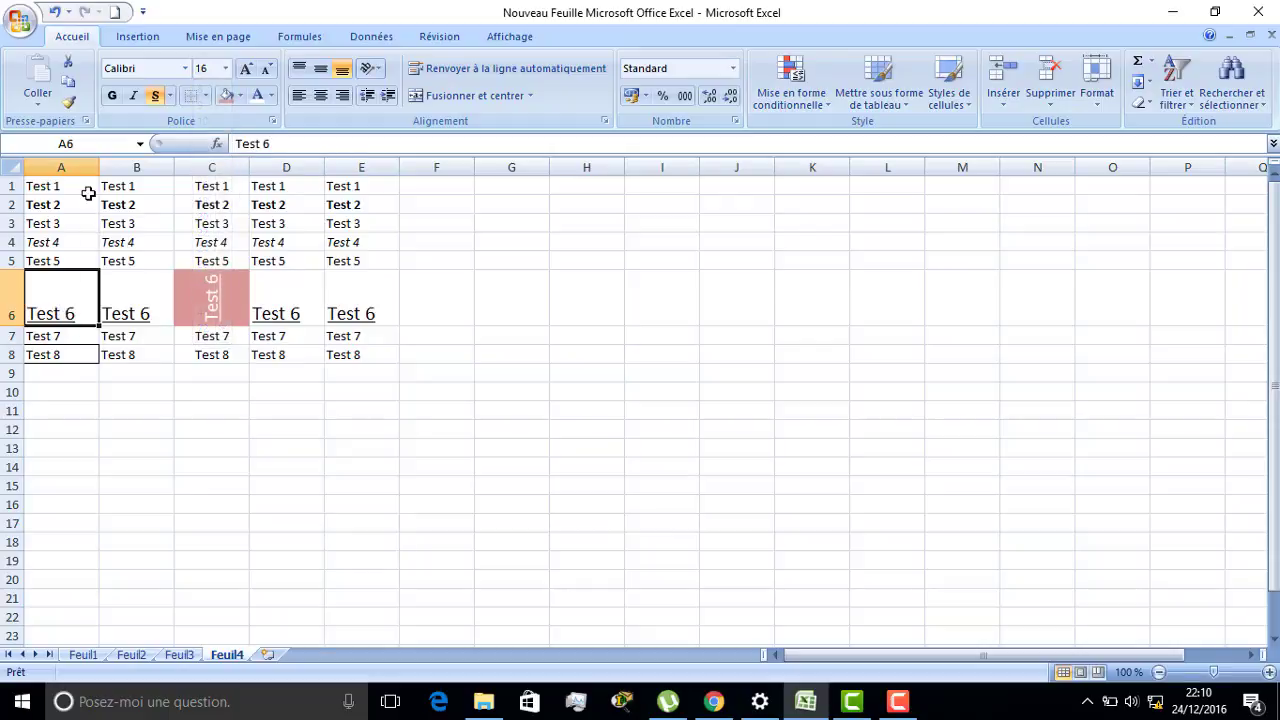
{"action": "left_click", "coordinate": [205, 95]}
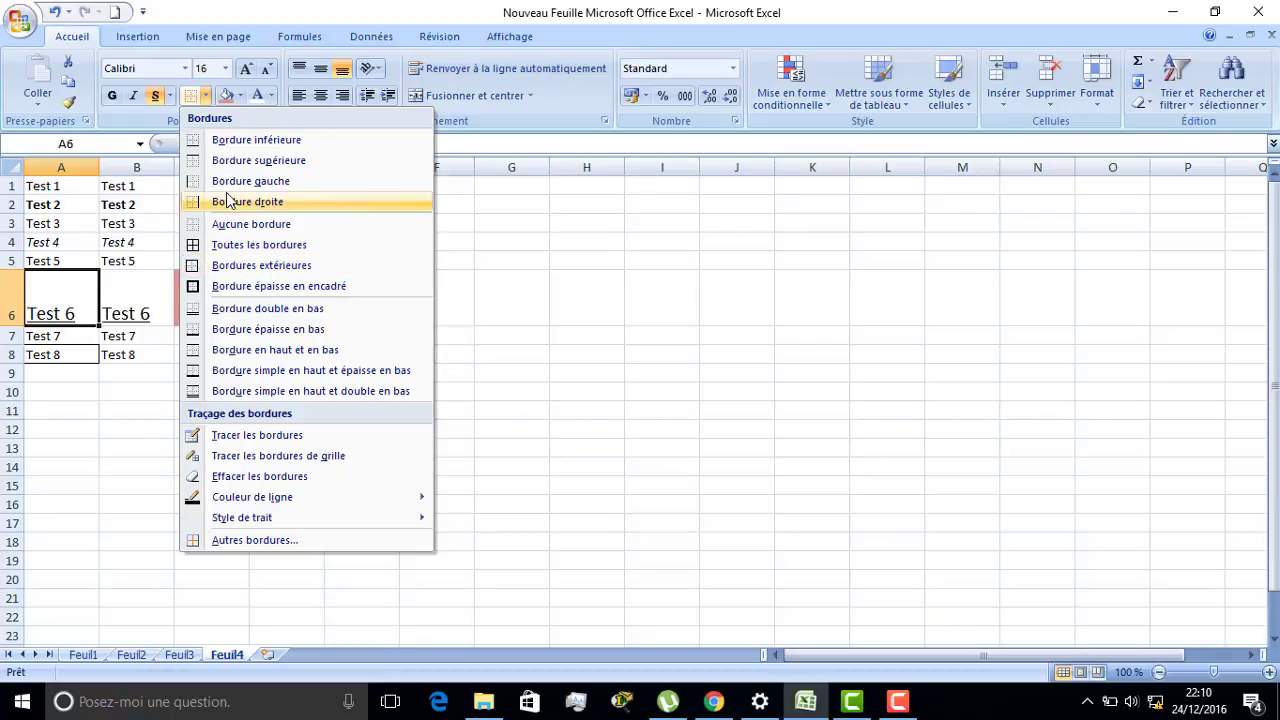
{"action": "left_click", "coordinate": [249, 140]}
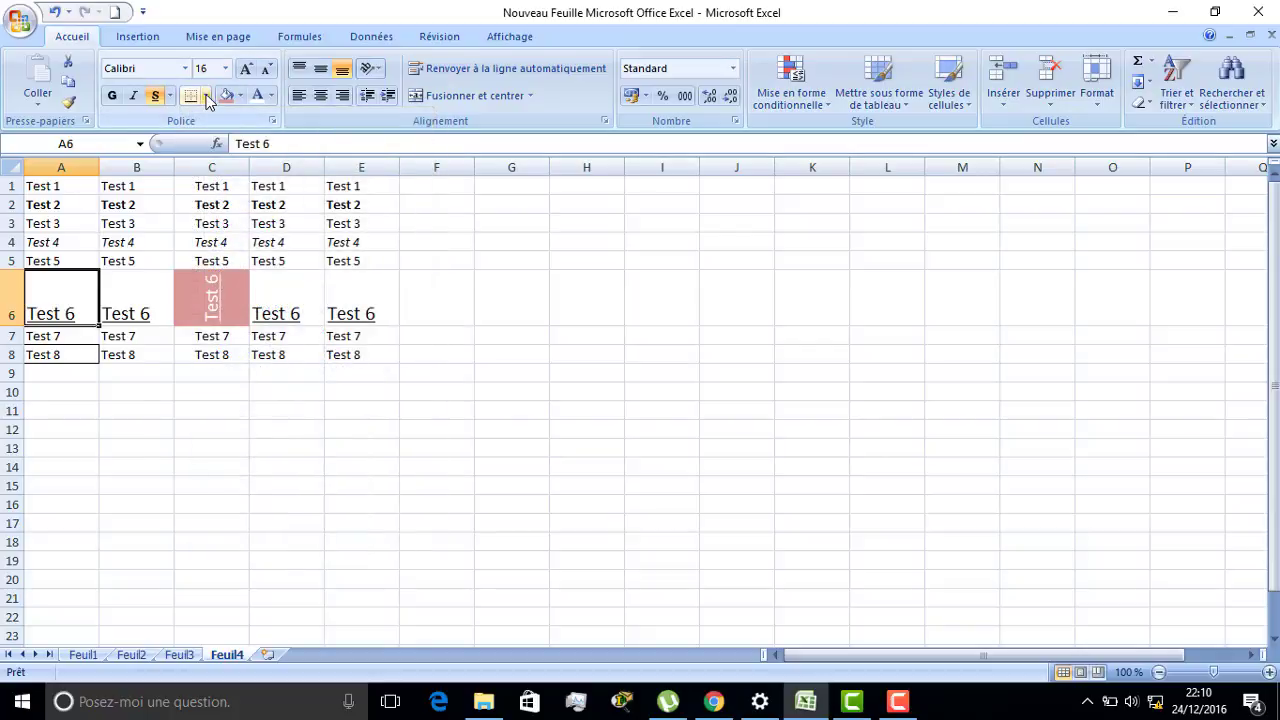
{"action": "left_click", "coordinate": [205, 95]}
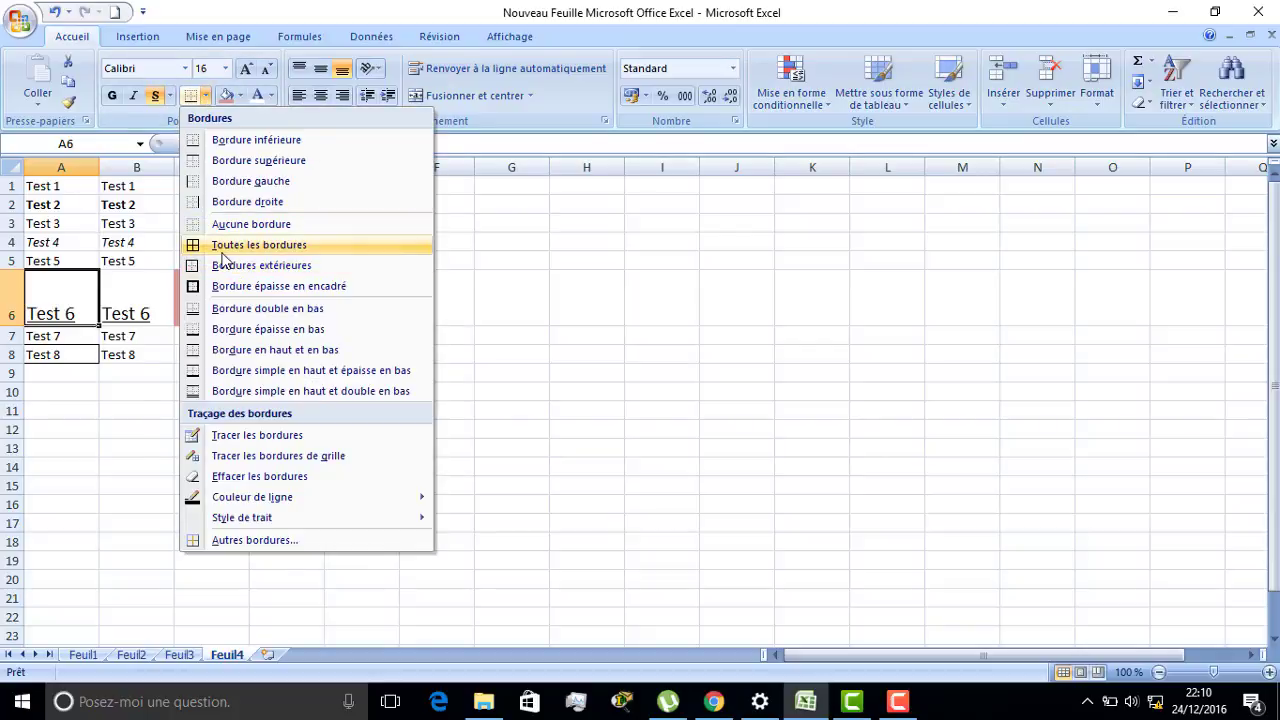
{"action": "left_click", "coordinate": [85, 459]}
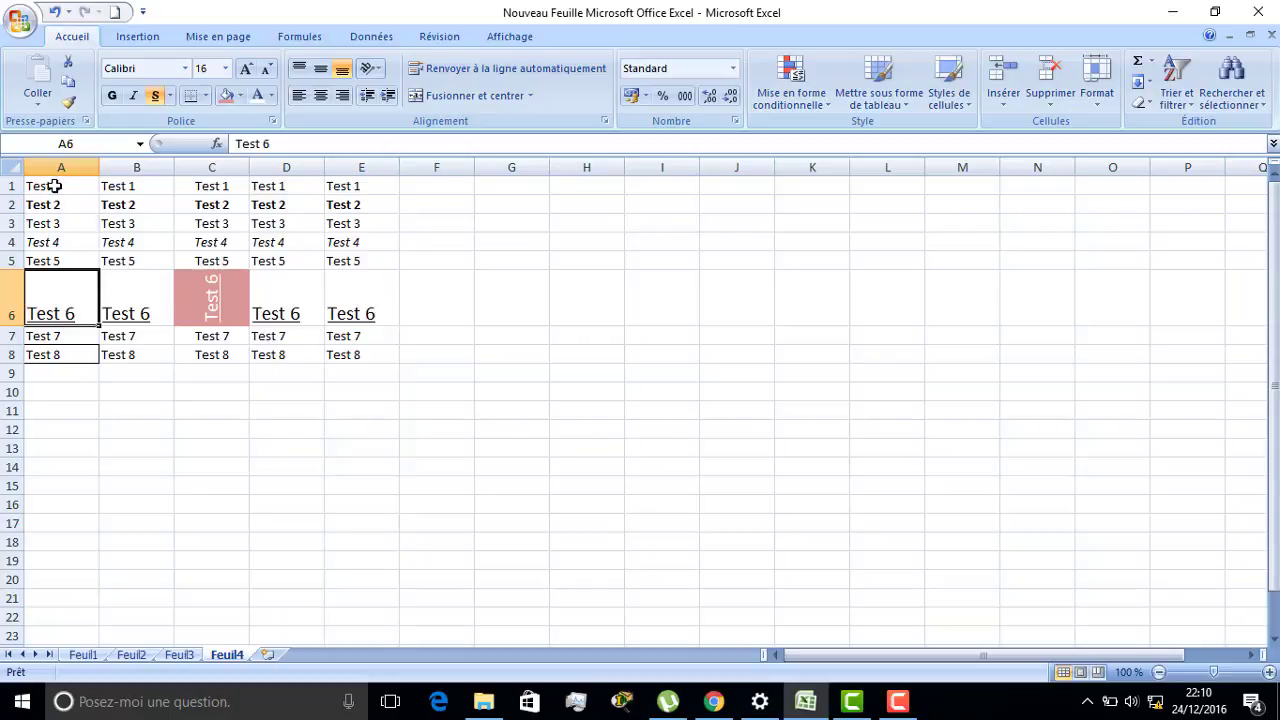
- Merge and centre the range A1:E2, keeping only the upper-left cell's data
{"action": "left_click_drag", "start_coordinate": [55, 186], "coordinate": [341, 200]}
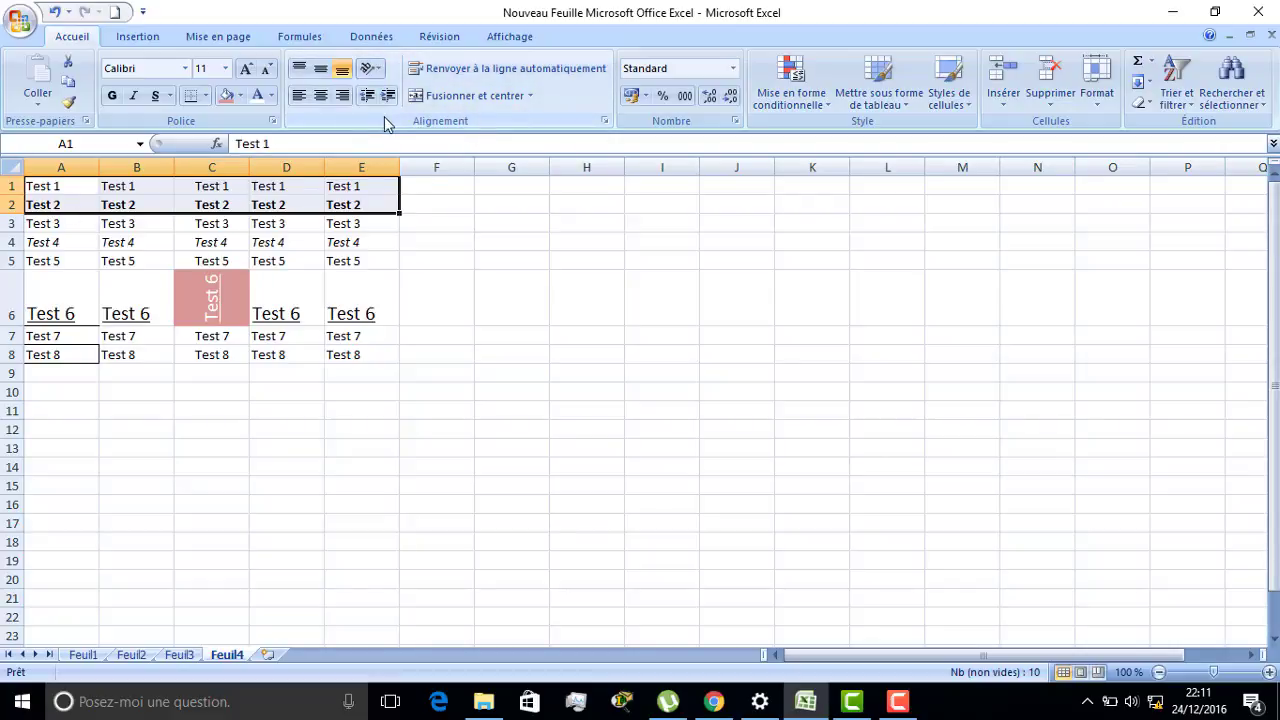
{"action": "left_click", "coordinate": [466, 97]}
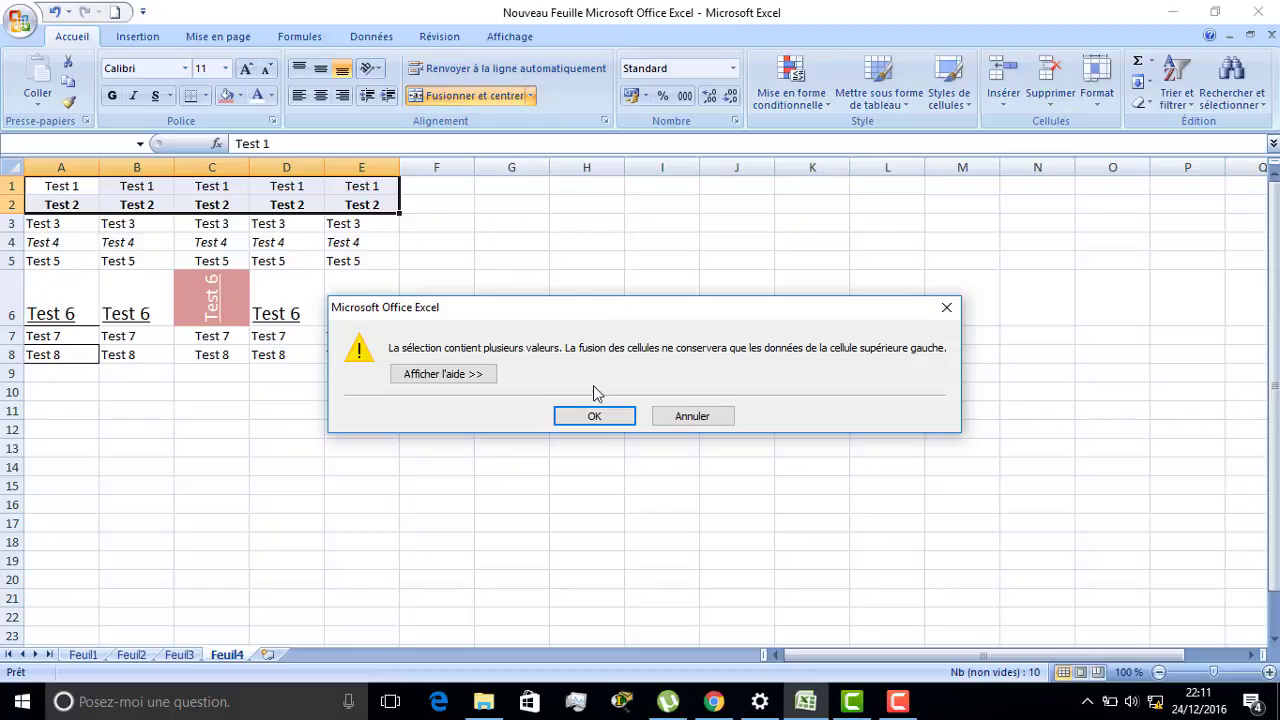
{"action": "left_click", "coordinate": [595, 418]}
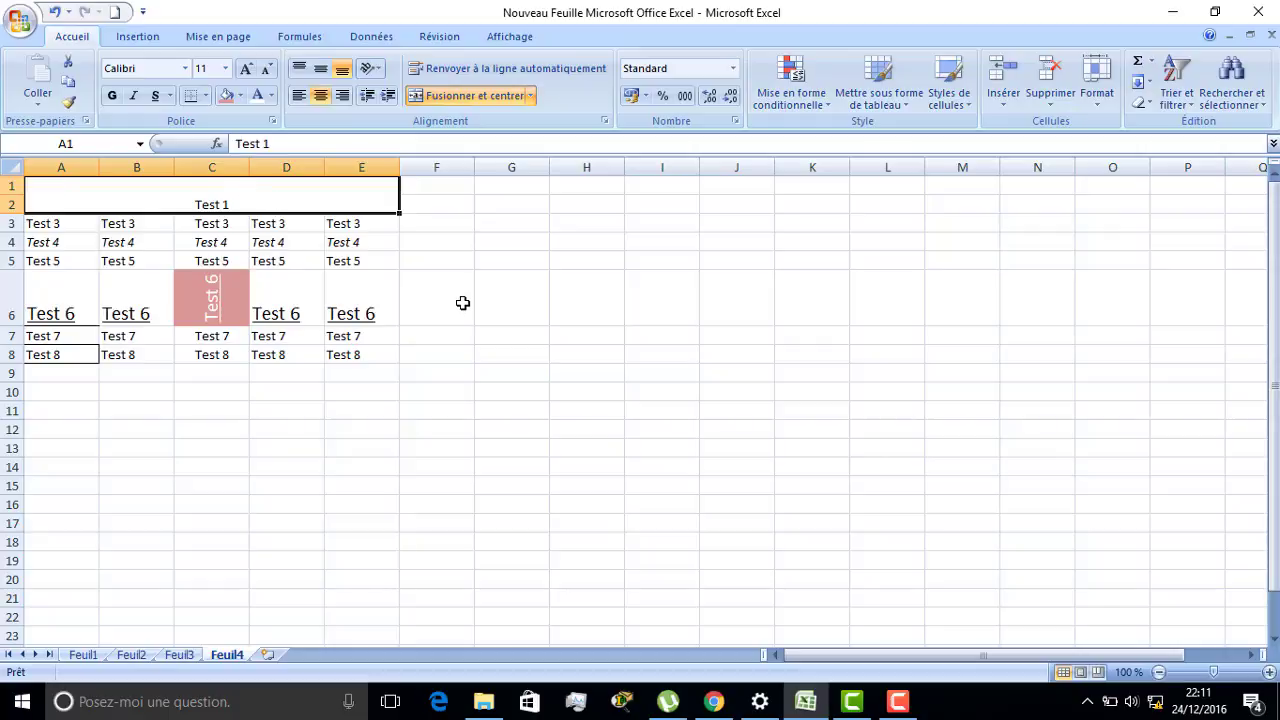
{"action": "left_click", "coordinate": [496, 341]}
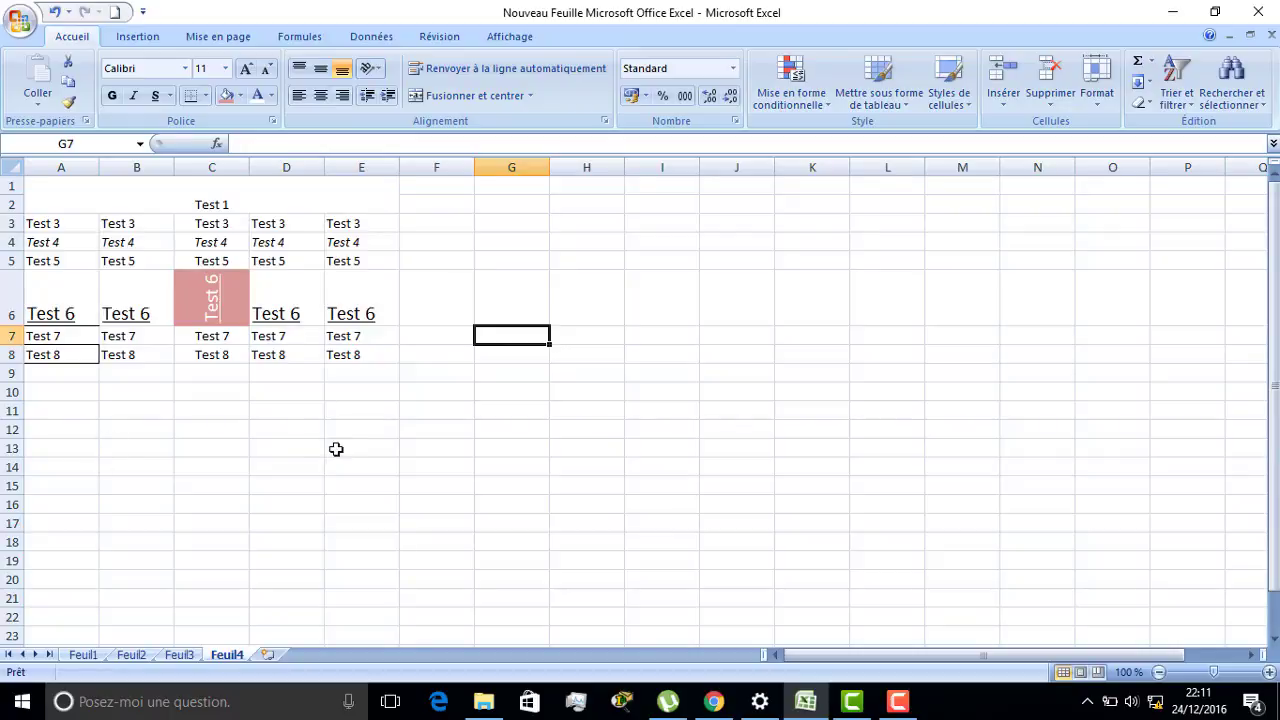
- Enter the text "Ceci est un text assez long sur plusieurs lignes" in cell F12
{"action": "left_click", "coordinate": [420, 429]}
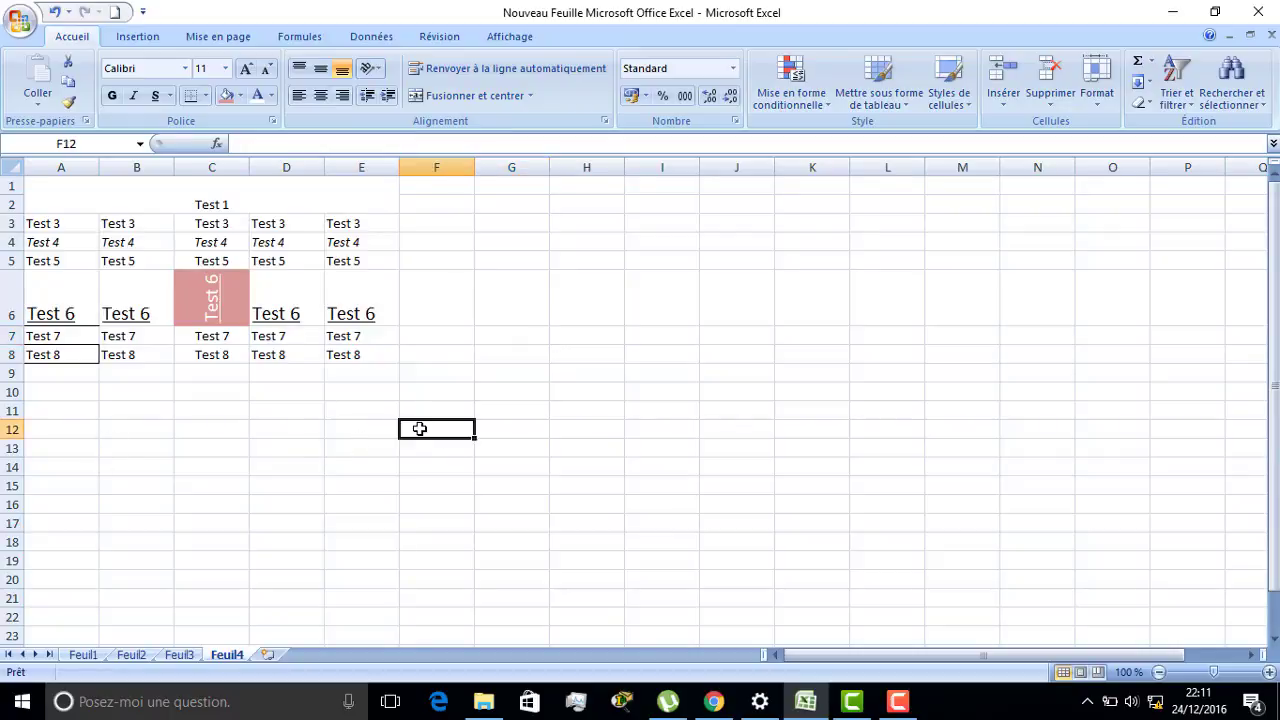
{"action": "type", "text": "C"}
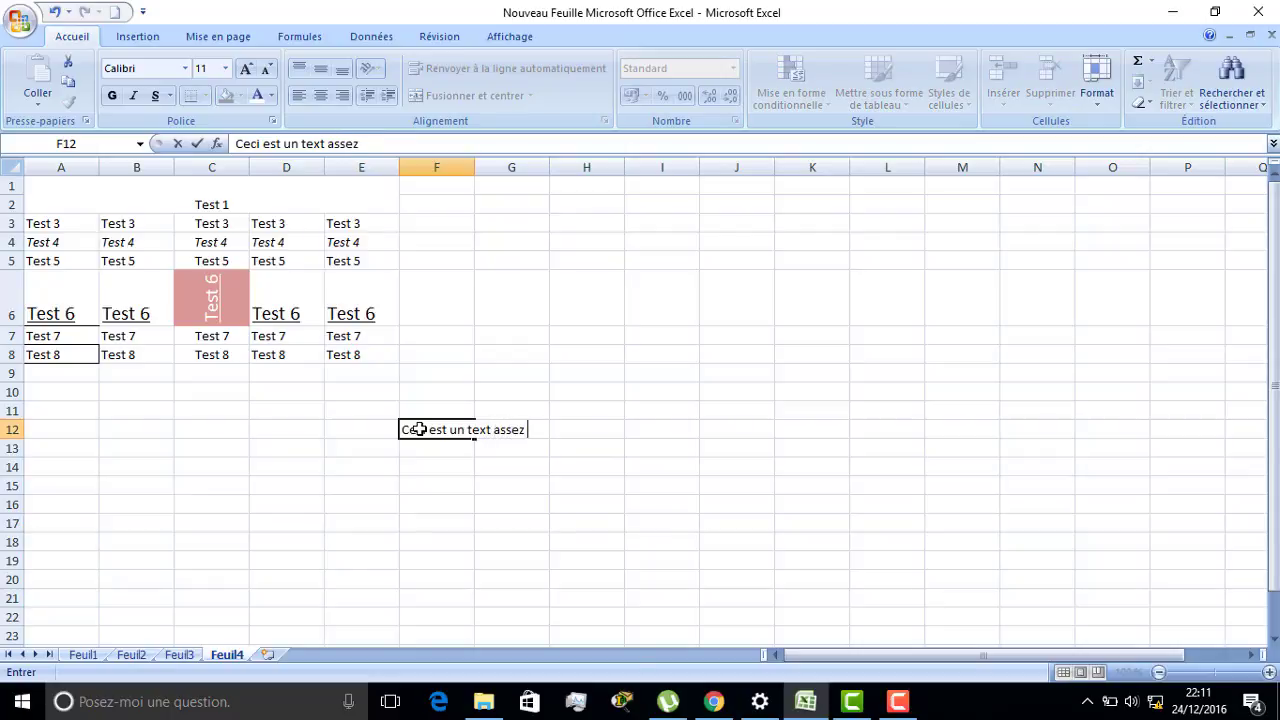
{"action": "type", "text": "eci est un text assez long sur plusieurs lignes"}
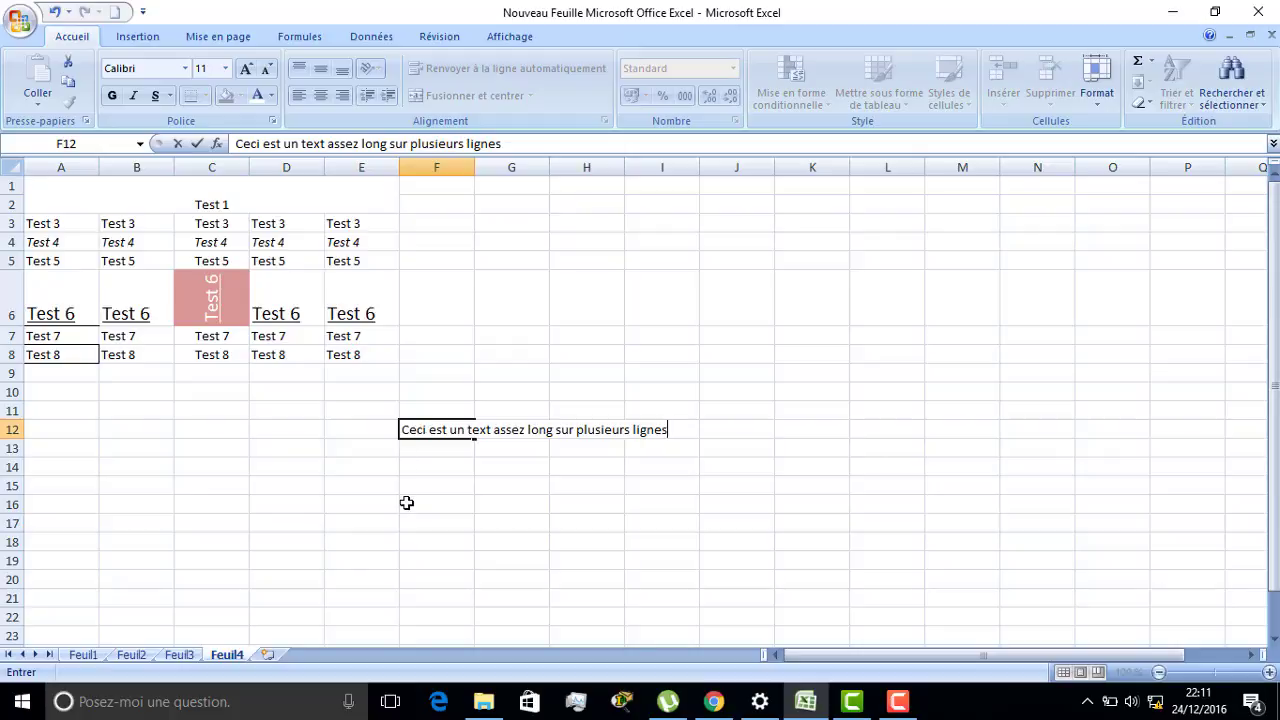
{"action": "key", "text": "Return"}
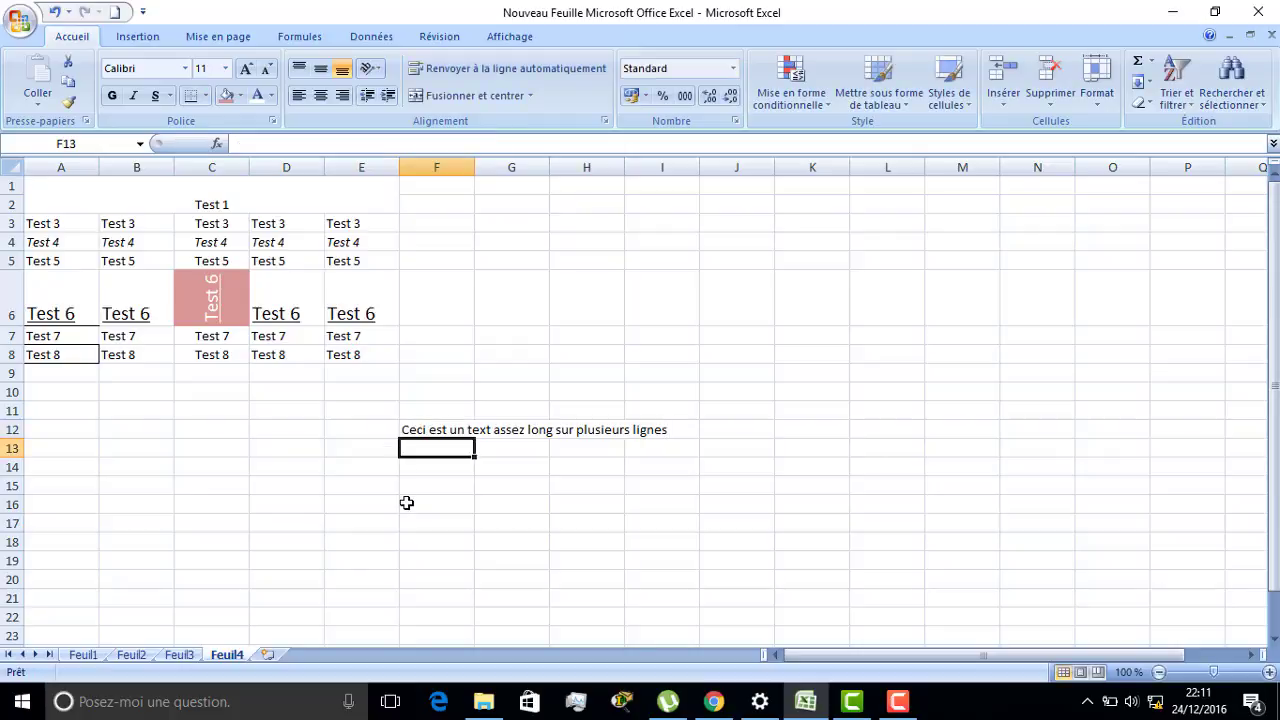
- Try wrapping the long text within cell F12, redo the wrapping once, and undo it again
{"action": "left_click", "coordinate": [427, 431]}
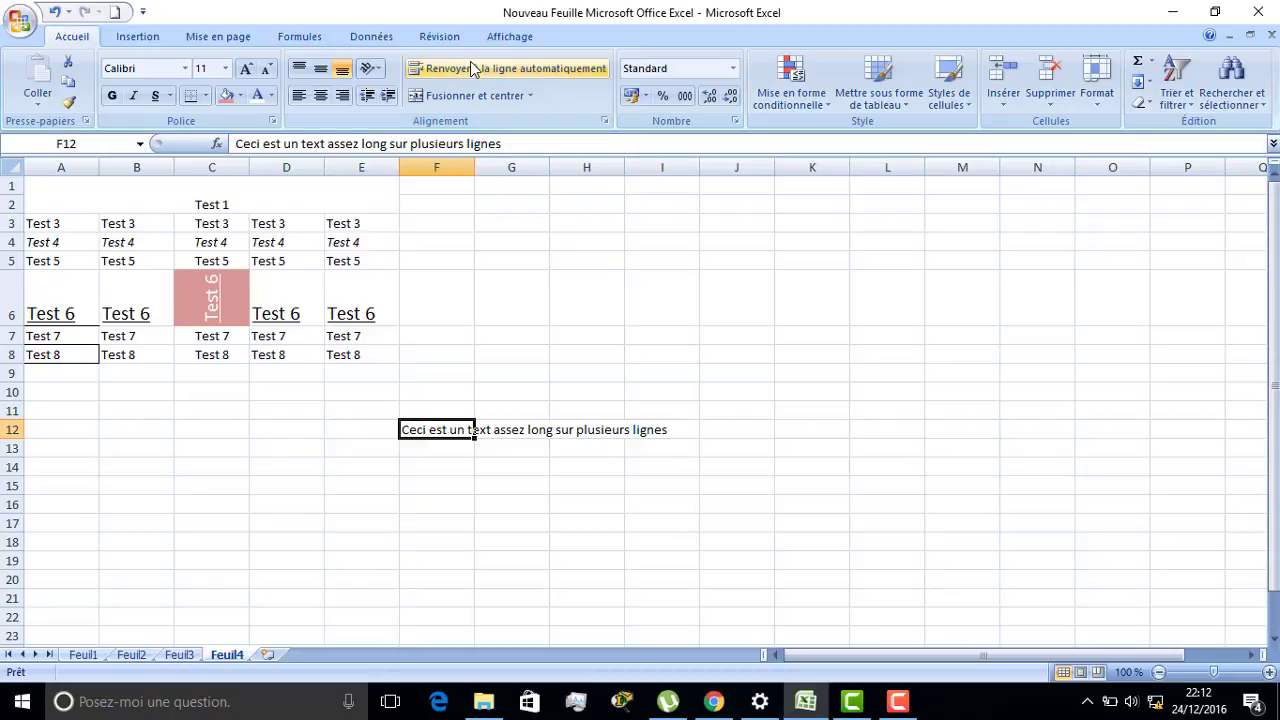
{"action": "left_click", "coordinate": [510, 68]}
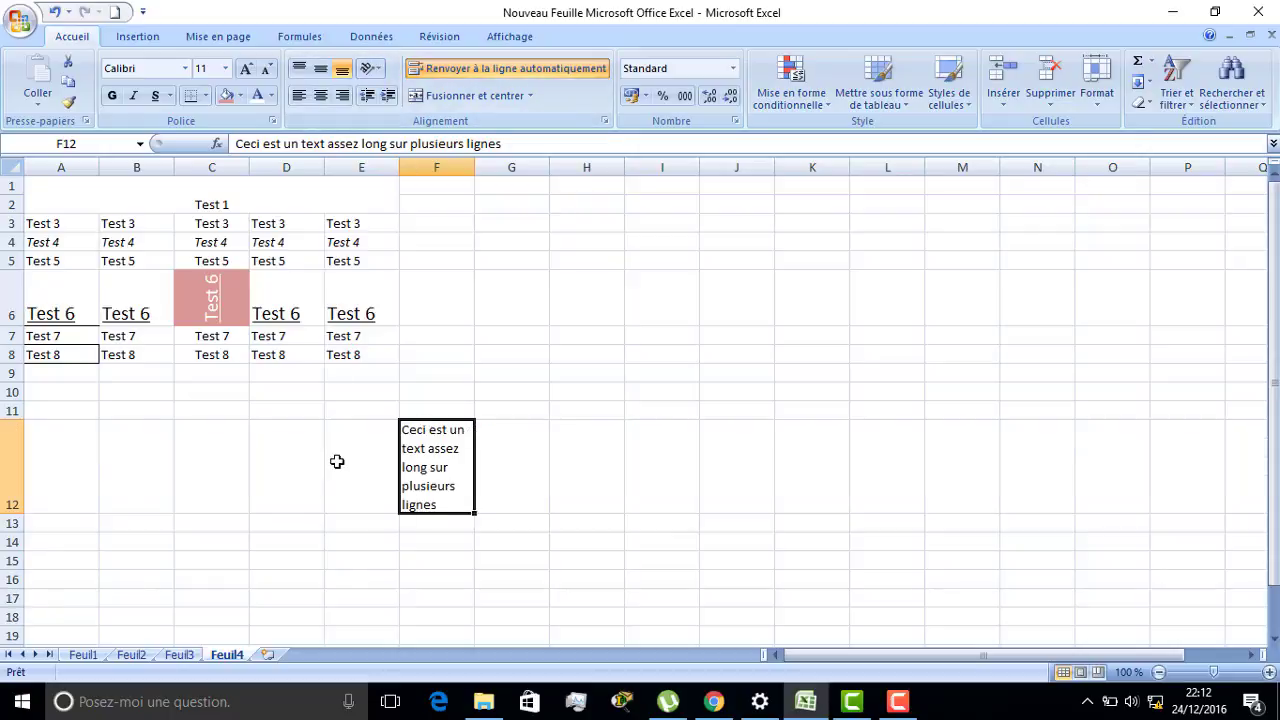
{"action": "left_click", "coordinate": [56, 12]}
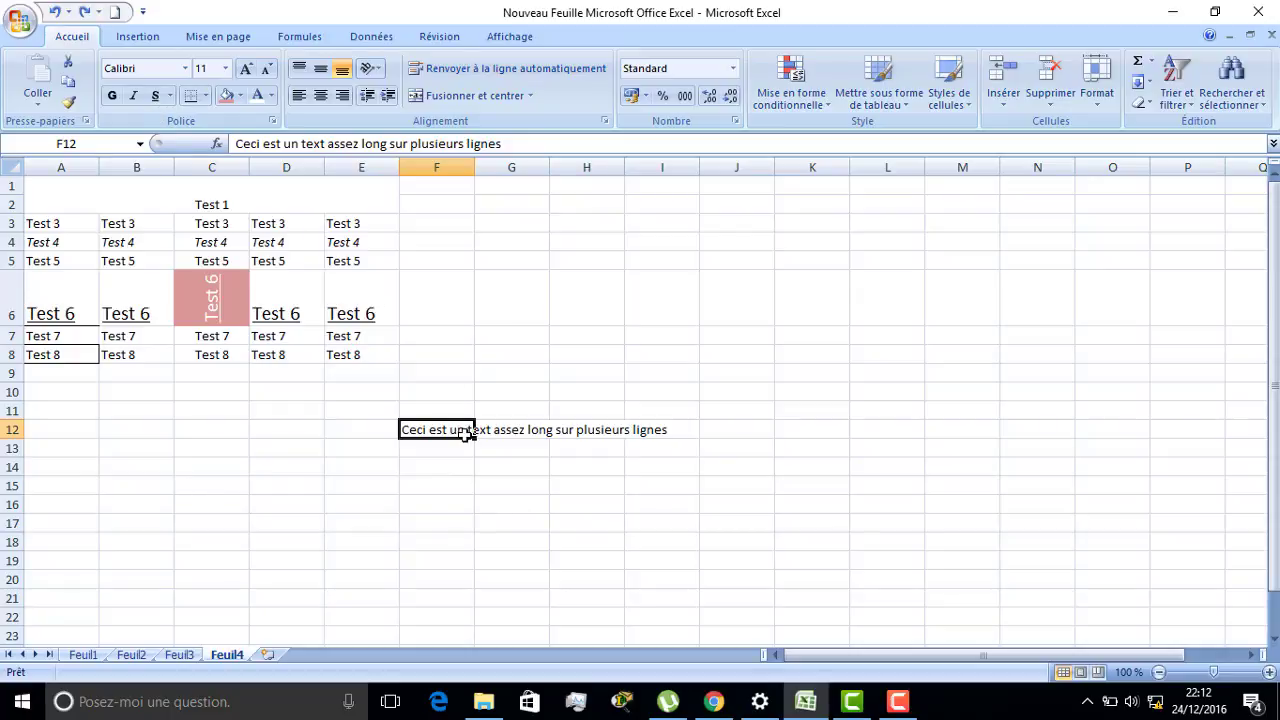
{"action": "key", "text": "ctrl+y"}
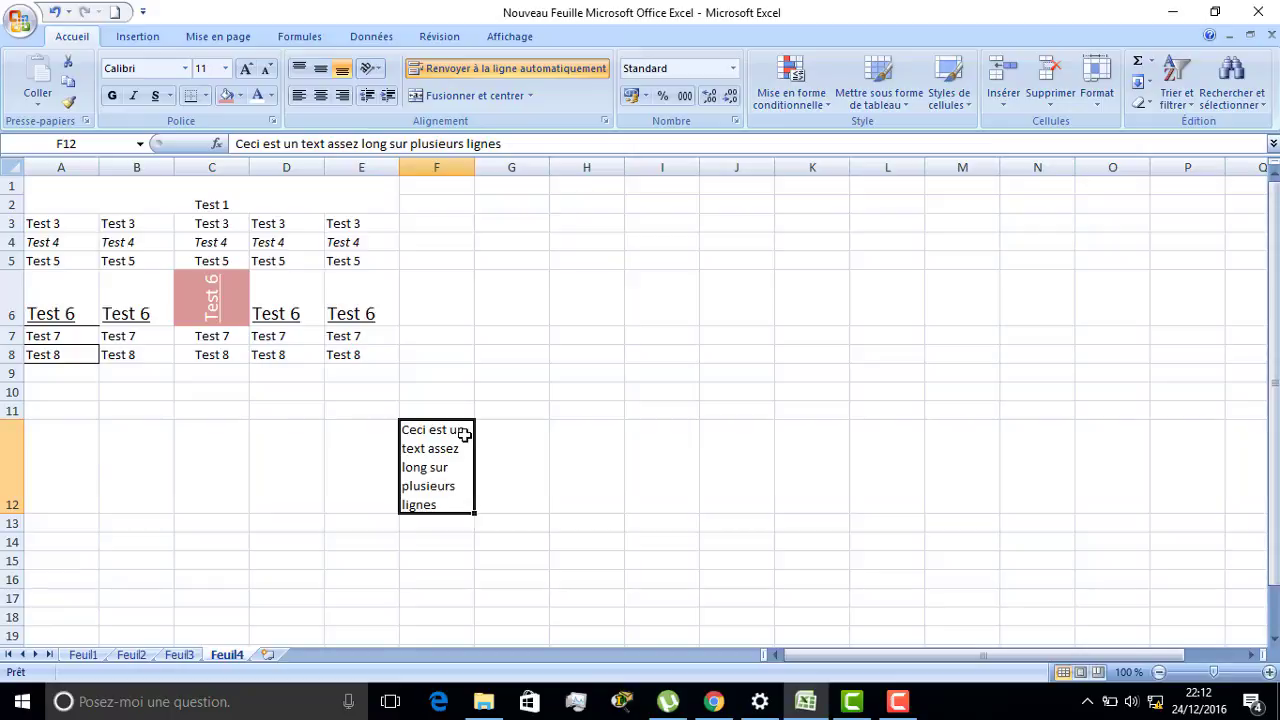
{"action": "left_click", "coordinate": [54, 14]}
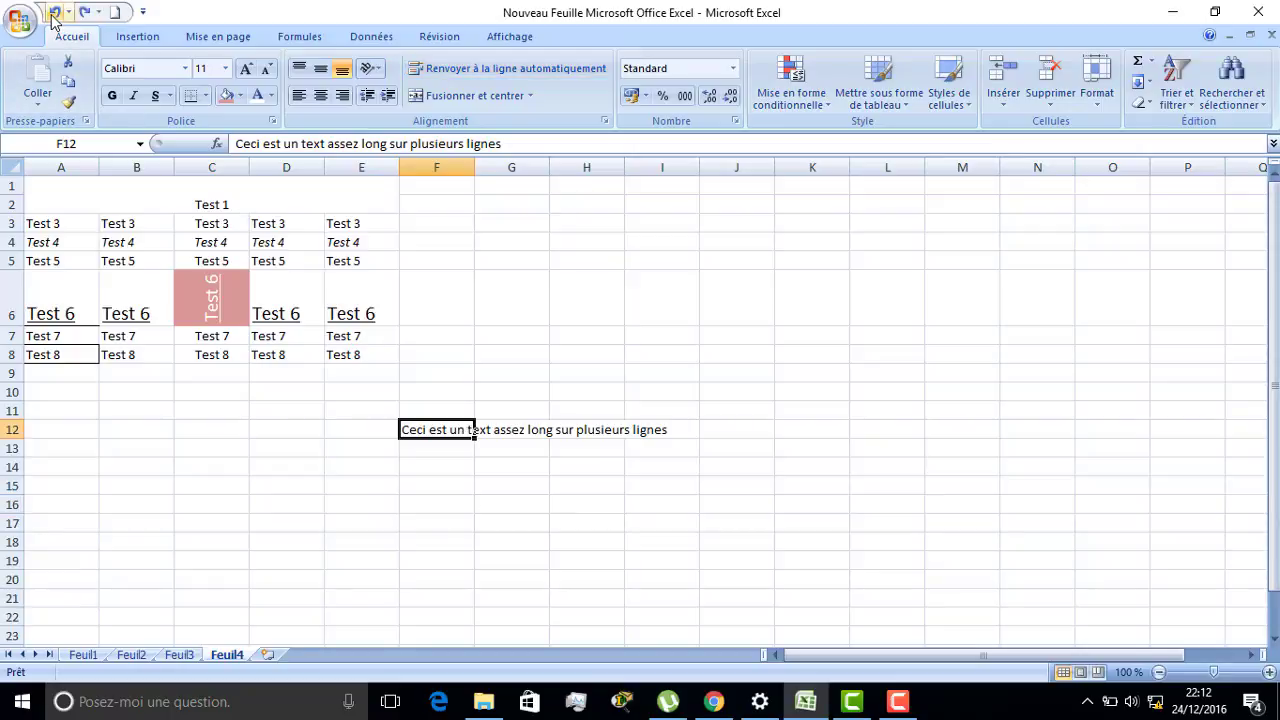
- Try moving the red-filled cell C6 to G6, and undo the move
{"action": "left_click", "coordinate": [214, 312]}
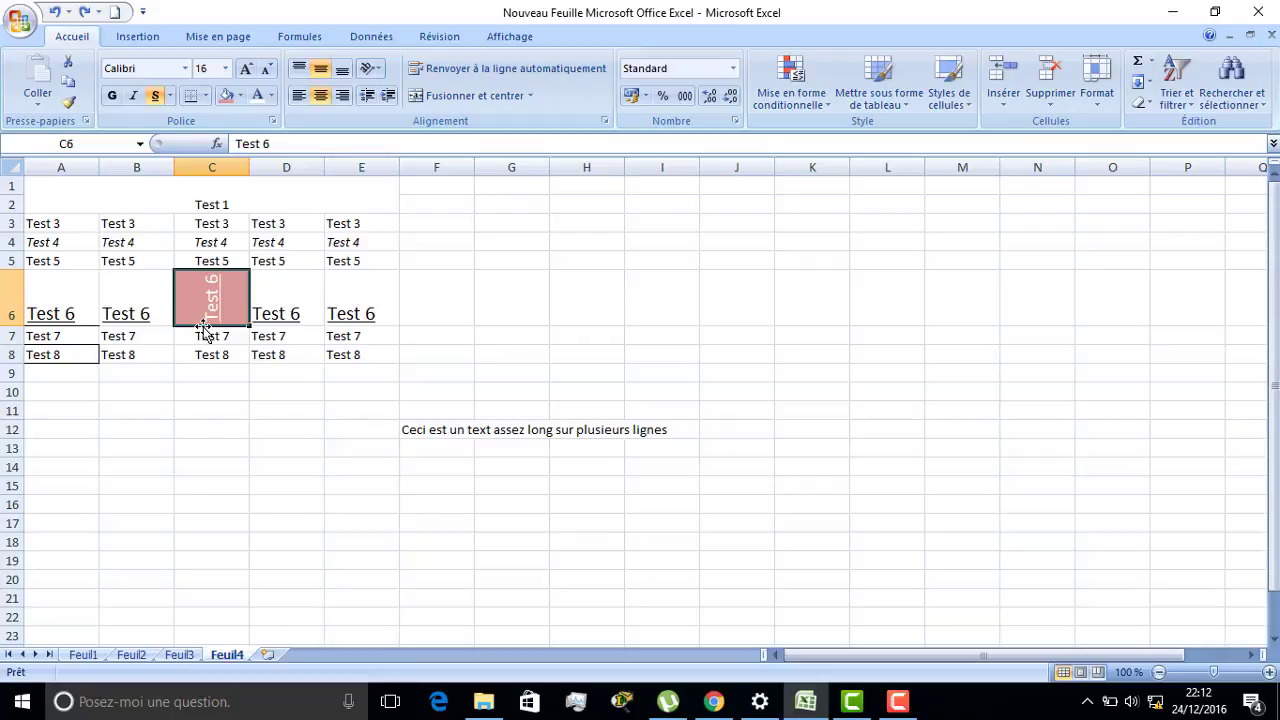
{"action": "left_click_drag", "start_coordinate": [203, 327], "coordinate": [492, 297]}
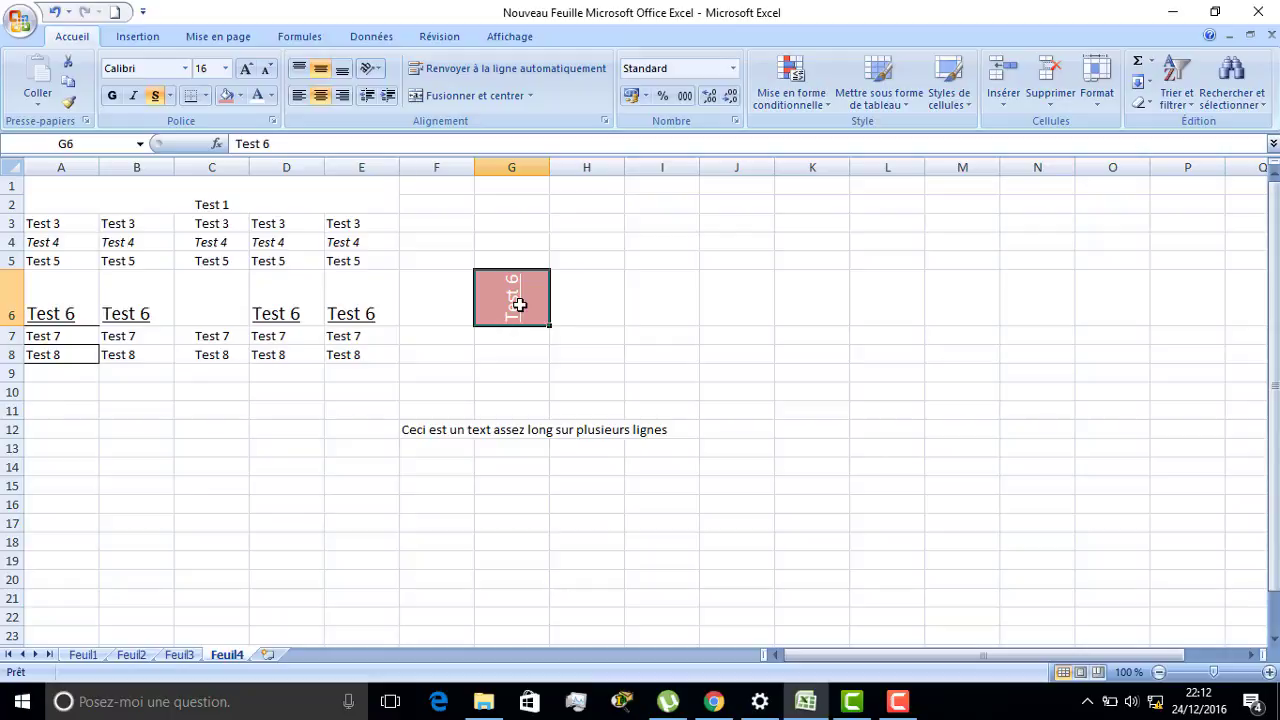
{"action": "left_click", "coordinate": [55, 12]}
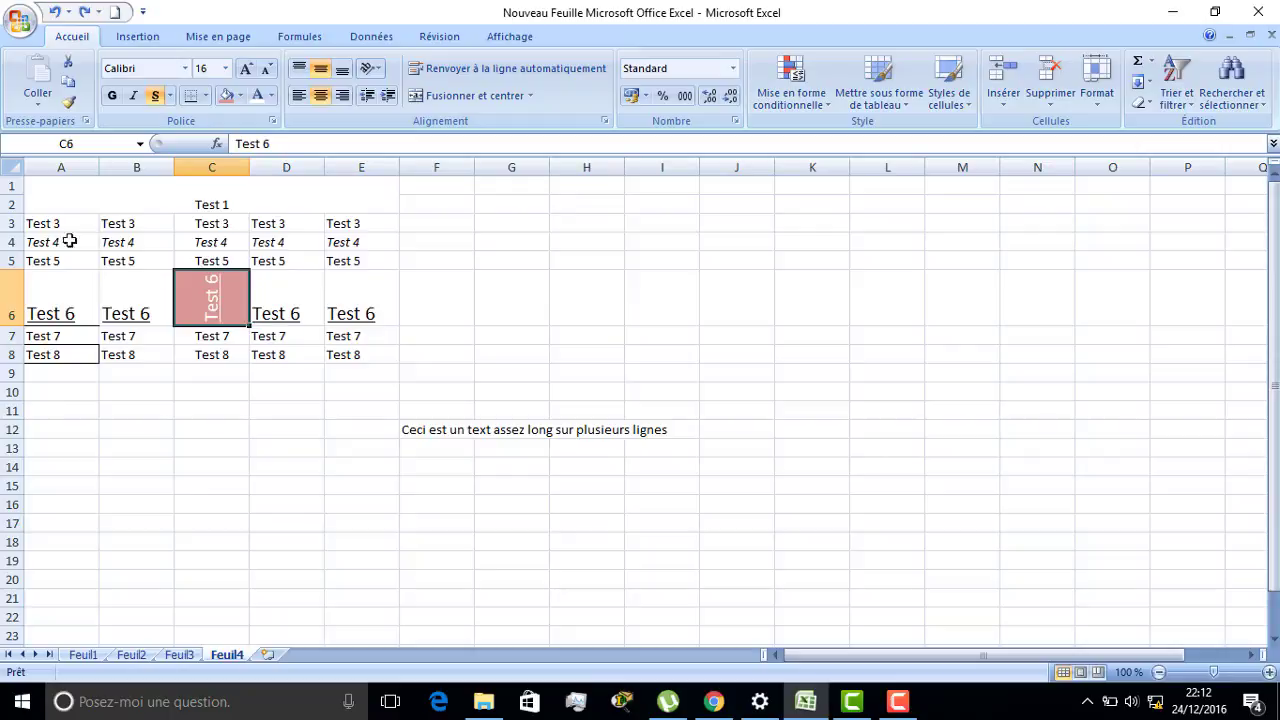
- Copy the range A4:E5 and paste it into C17:G18
{"action": "left_click_drag", "start_coordinate": [48, 242], "coordinate": [340, 258]}
{"action": "key", "text": "ctrl+c"}
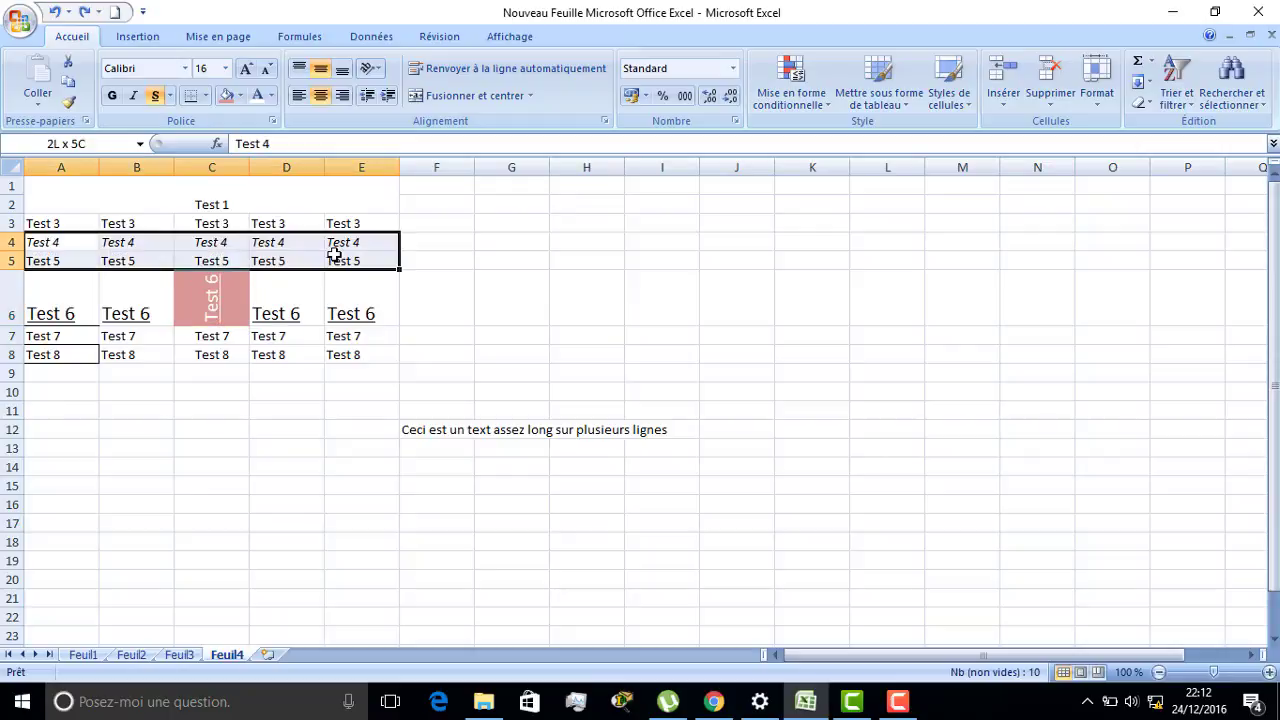
{"action": "right_click", "coordinate": [82, 256]}
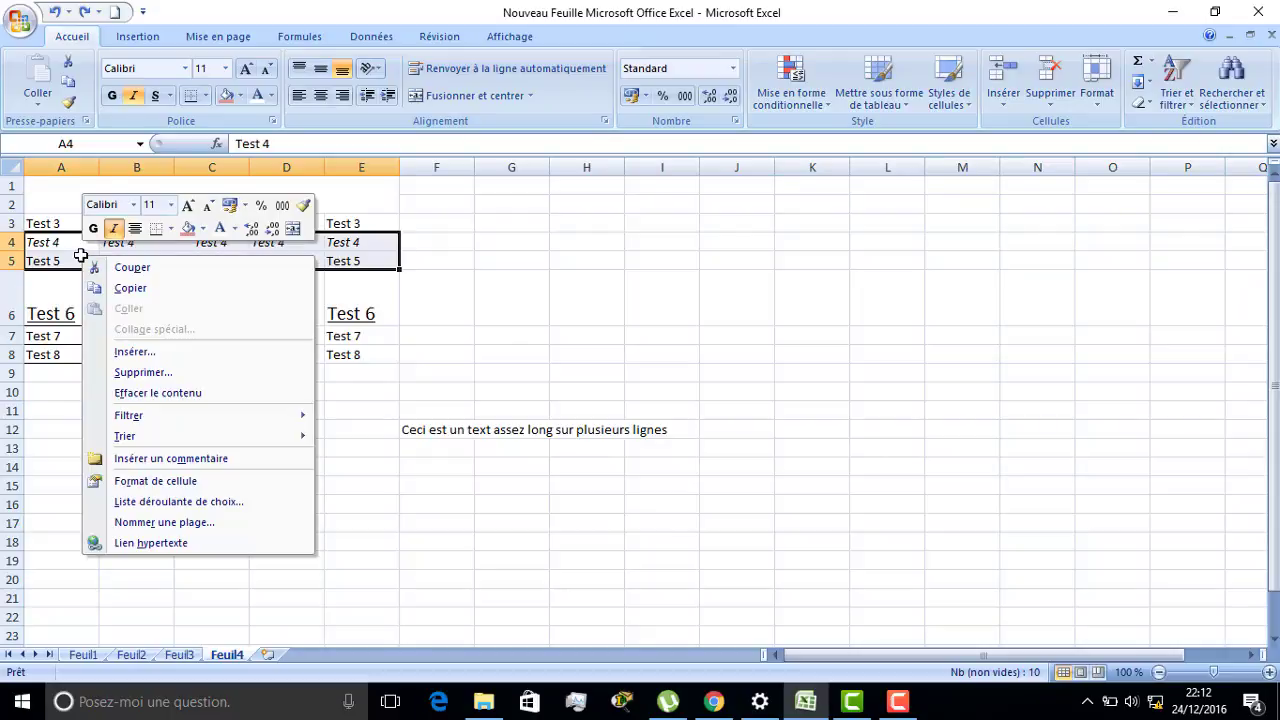
{"action": "left_click", "coordinate": [127, 289]}
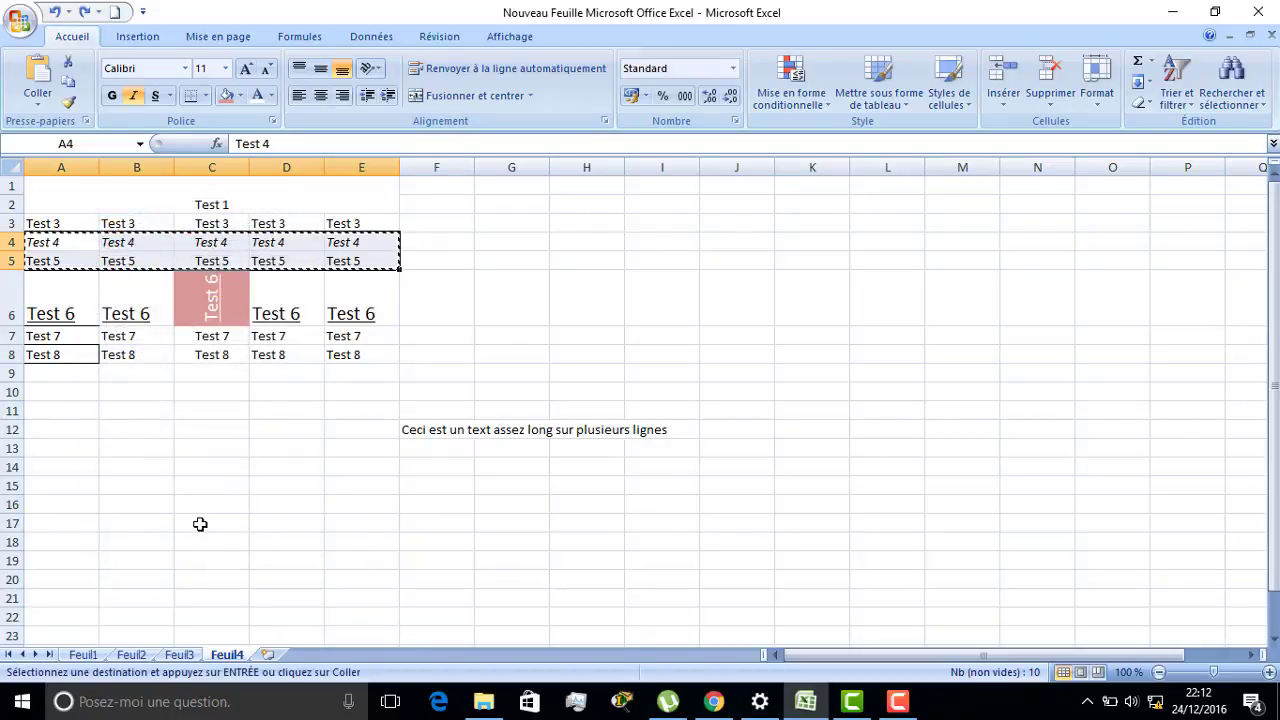
{"action": "left_click_drag", "start_coordinate": [200, 524], "coordinate": [534, 563]}
{"action": "left_click", "coordinate": [40, 75]}
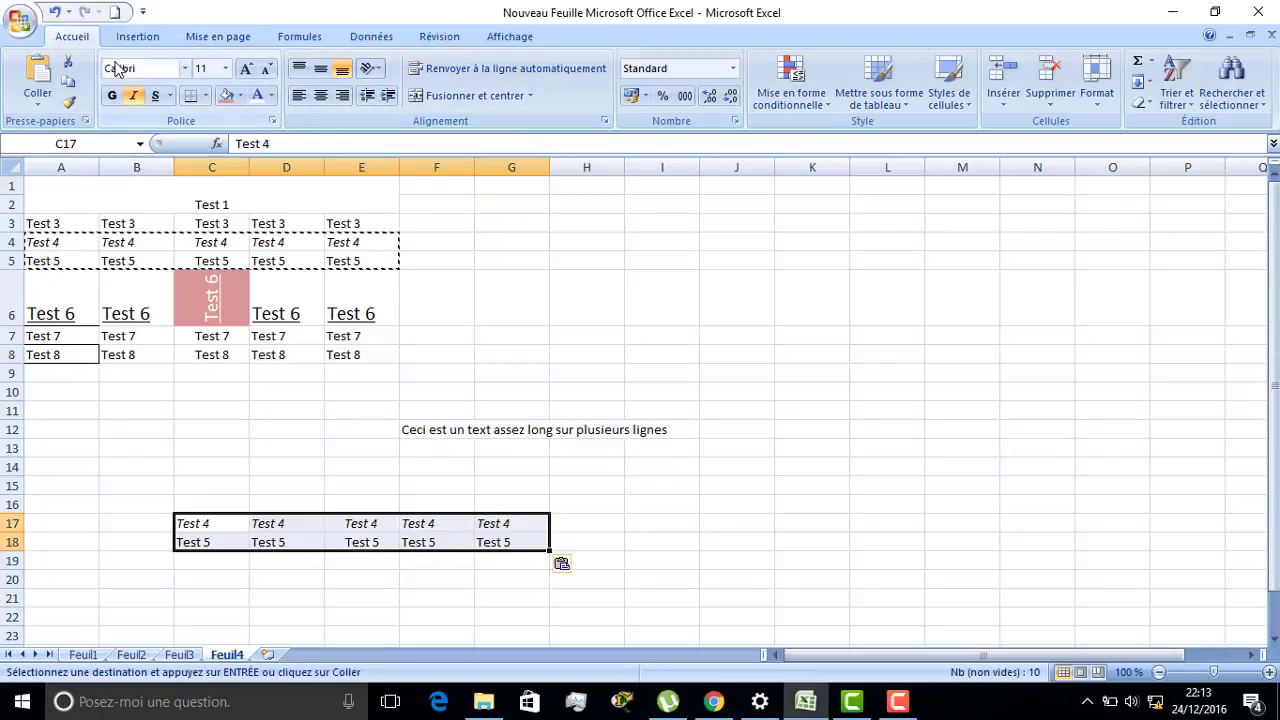
- Examine the sheet's page layout in the print preview, and close the preview without printing
{"action": "left_click", "coordinate": [20, 24]}
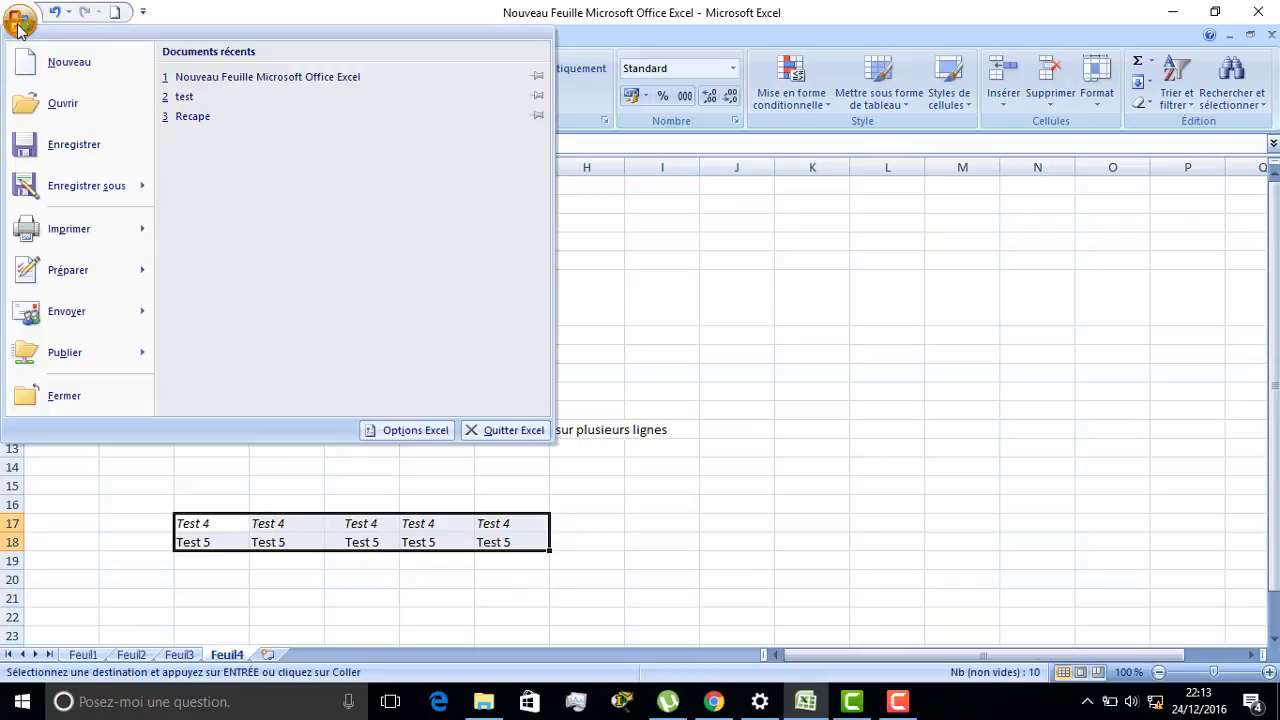
{"action": "mouse_move", "coordinate": [143, 230]}
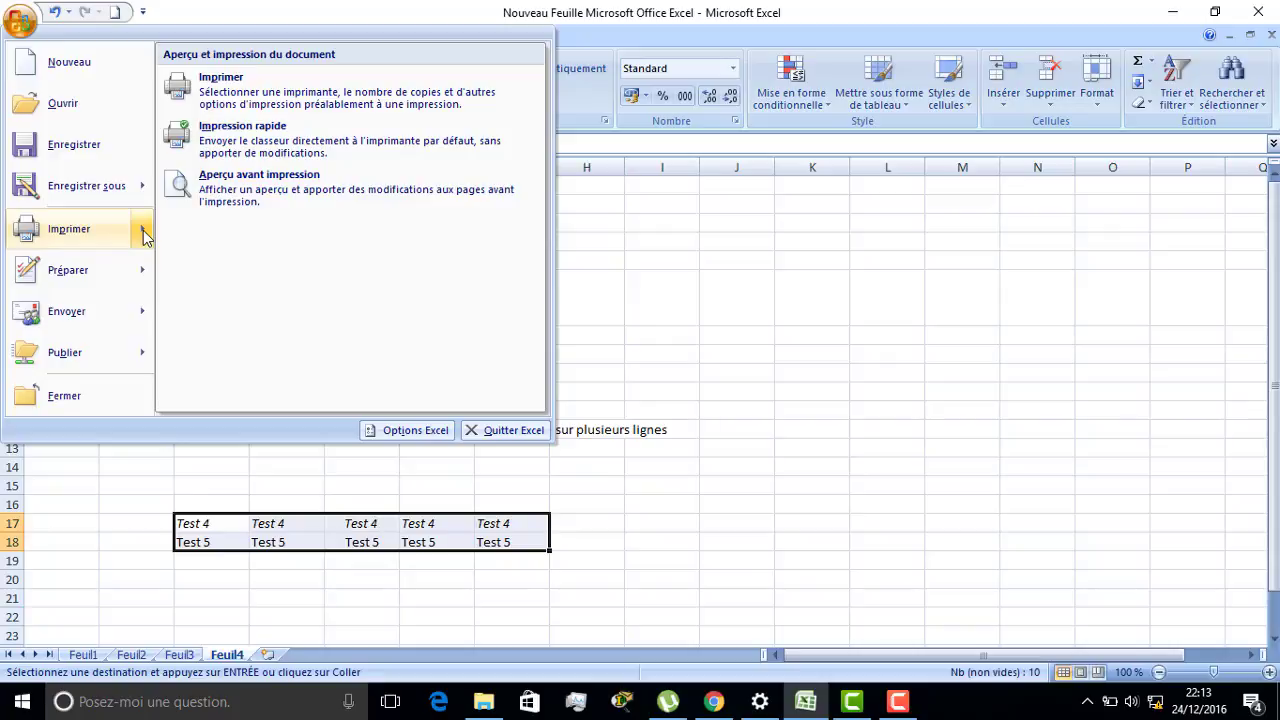
{"action": "left_click", "coordinate": [215, 190]}
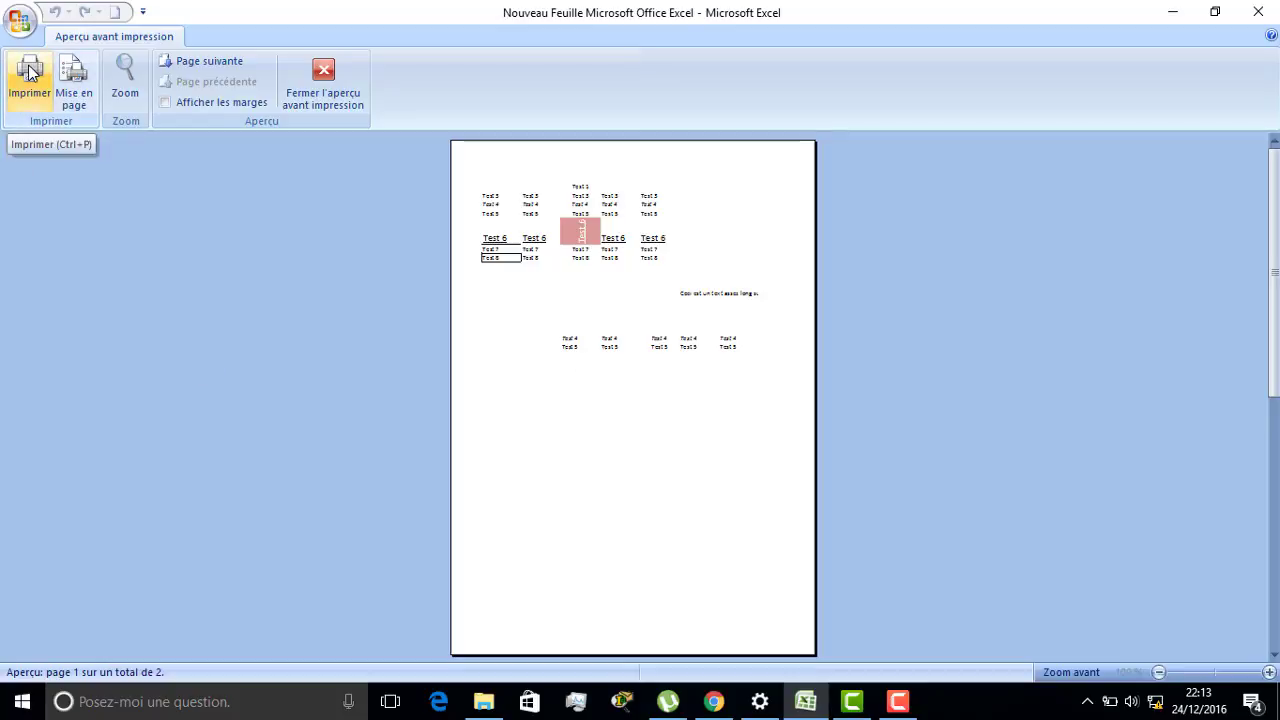
{"action": "left_click", "coordinate": [324, 80]}
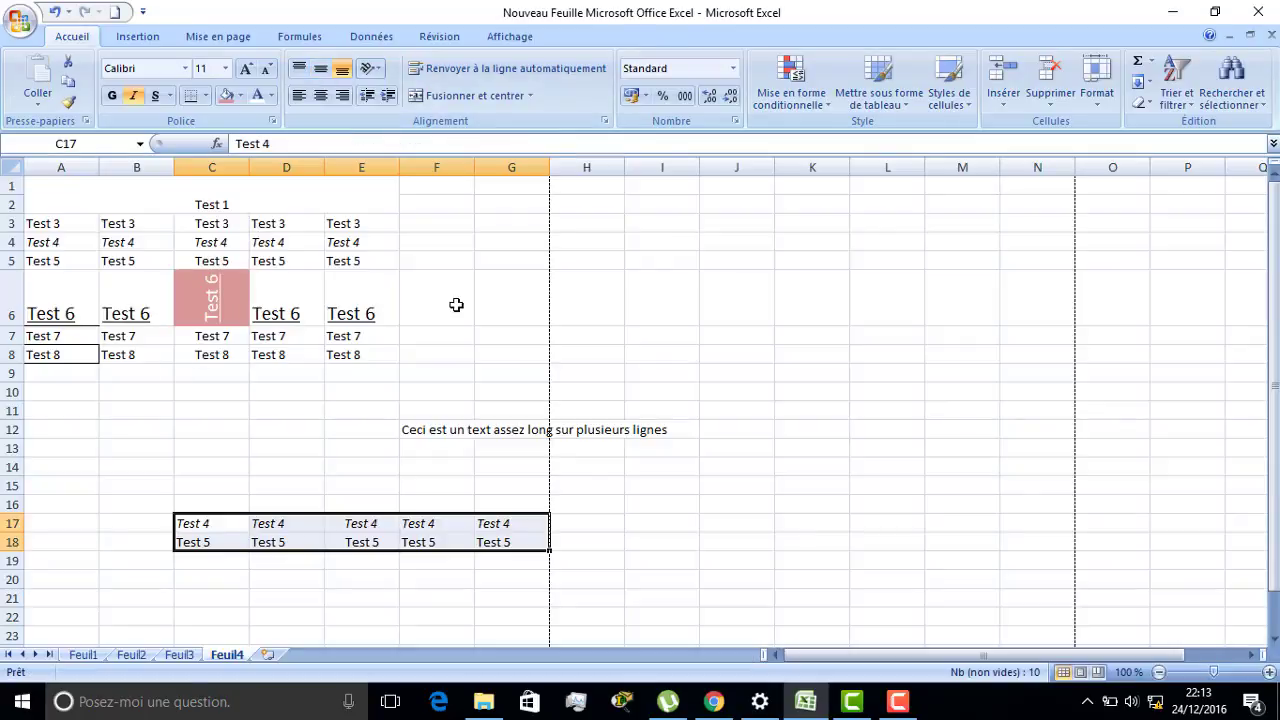